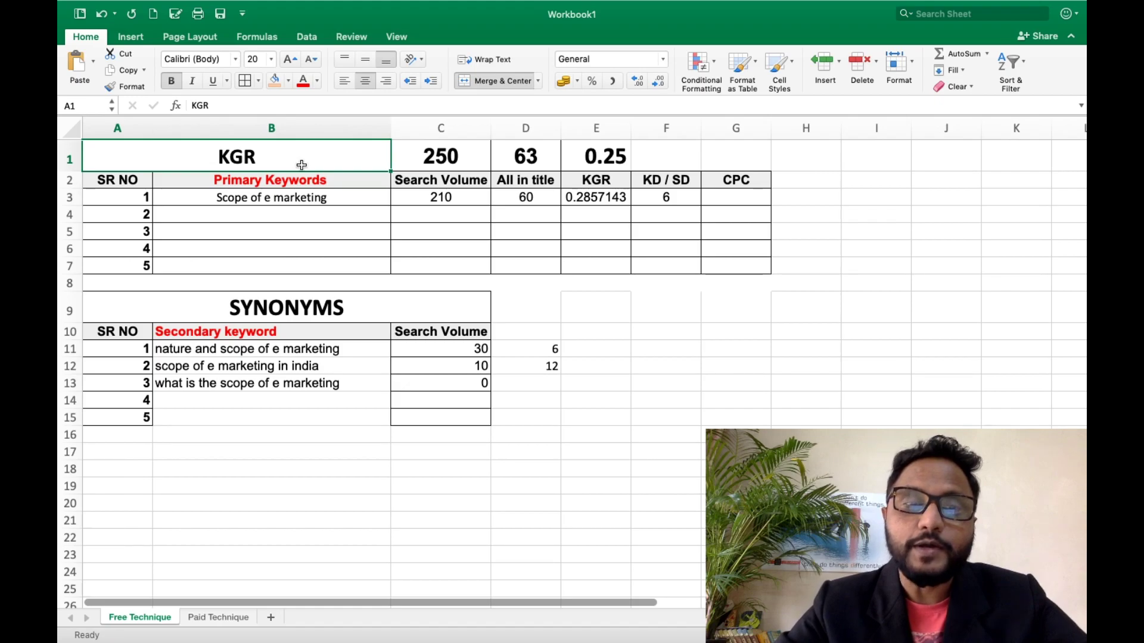
# Review the benchmark values in the KGR header row and the Scope of e marketing entry below it
pyautogui.click(471, 164)
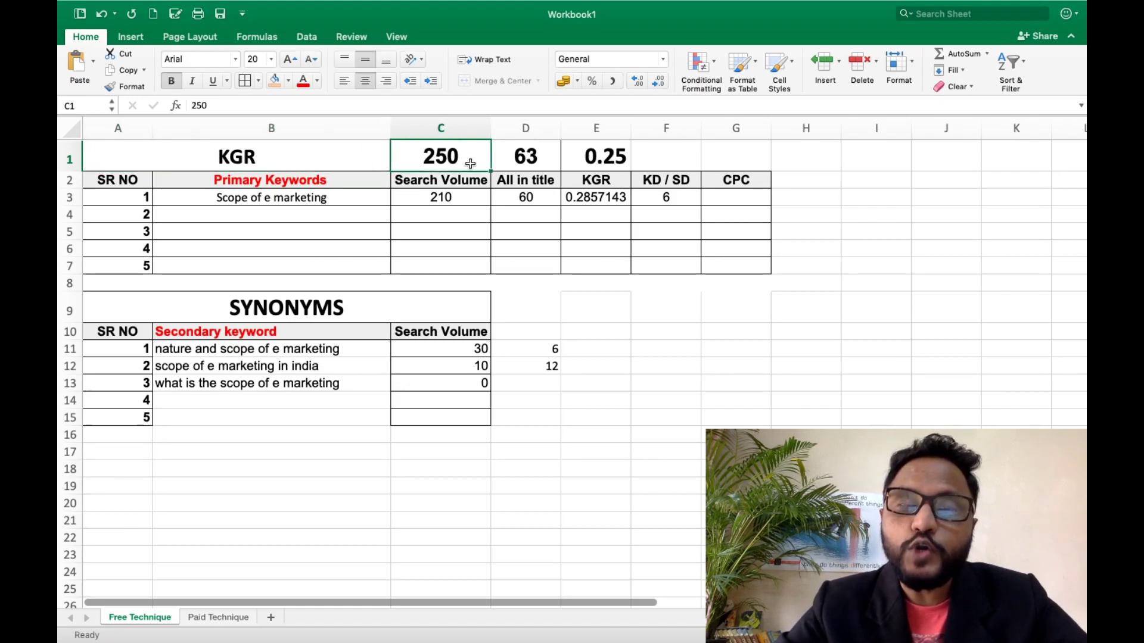
pyautogui.press('Right')
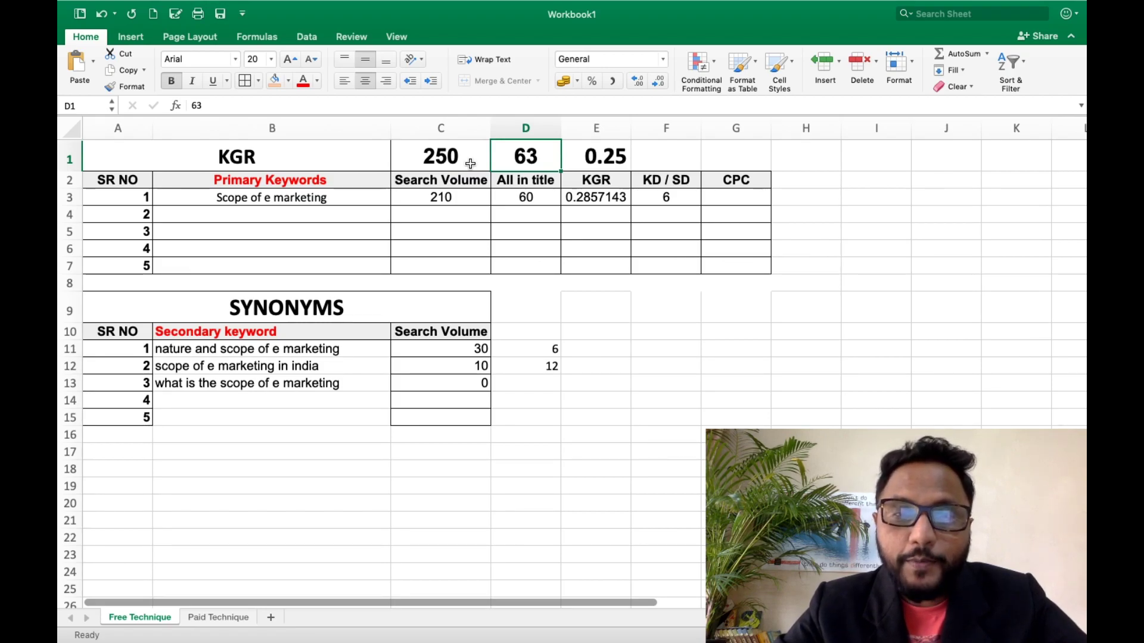
pyautogui.press('Right')
pyautogui.press('Left')
pyautogui.press('Left')
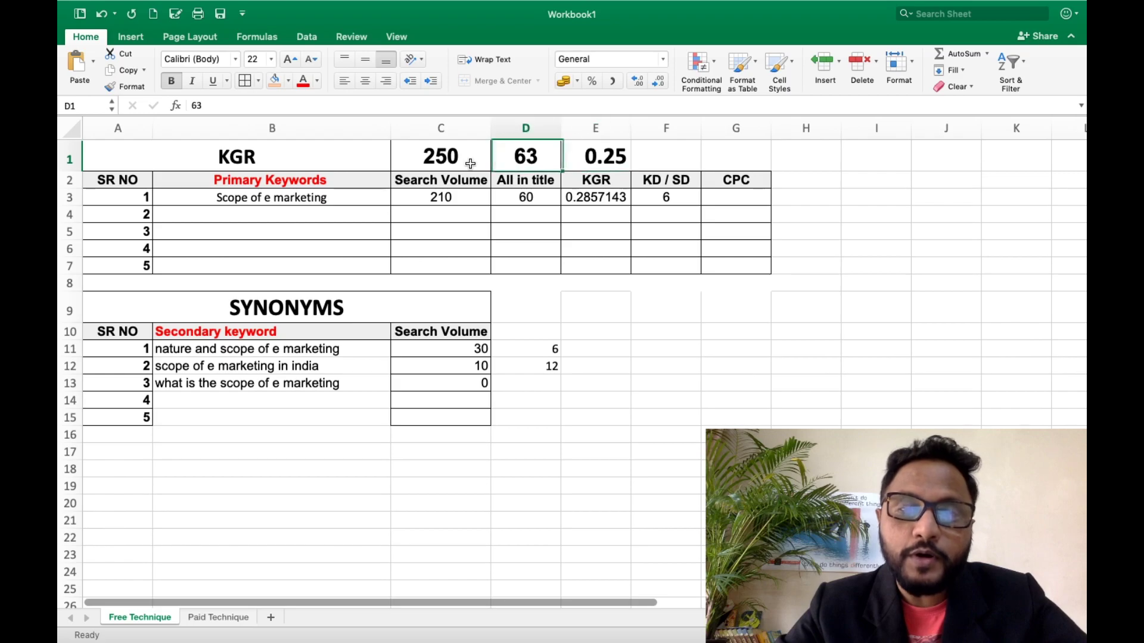
pyautogui.press('Right')
pyautogui.press('Right')
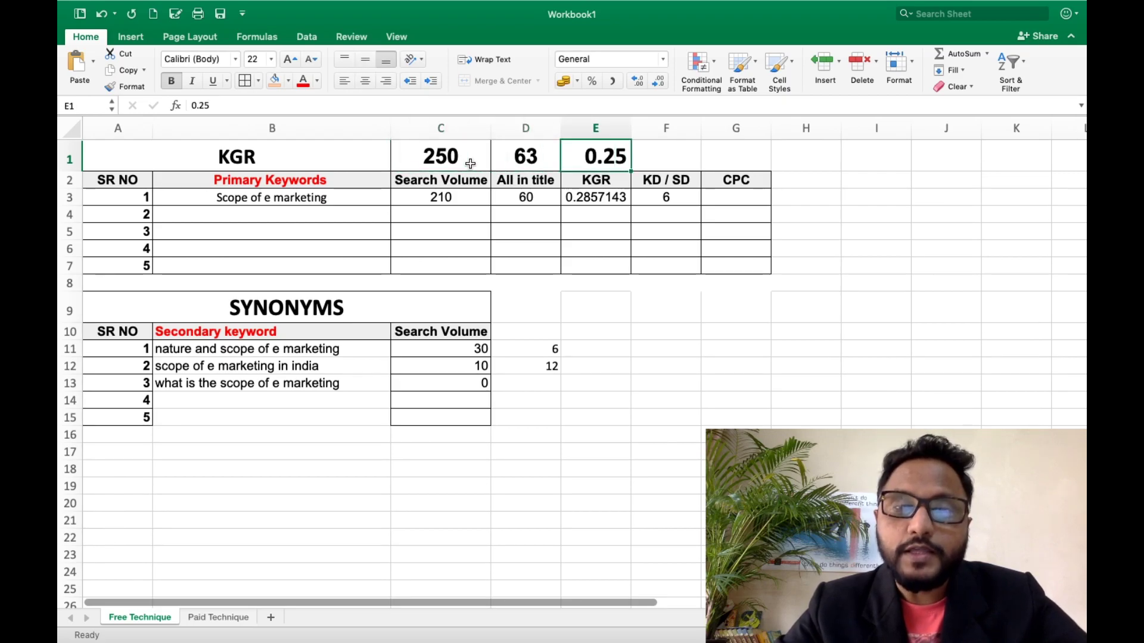
pyautogui.press('Down')
pyautogui.press('Down')
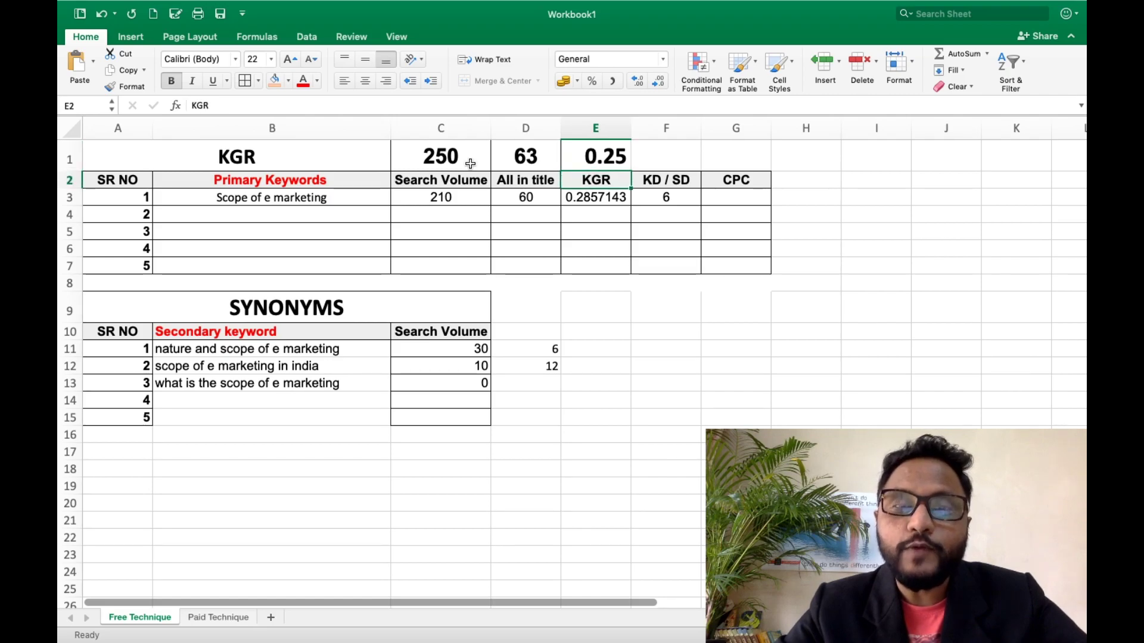
pyautogui.press('Left')
pyautogui.press('Left')
pyautogui.press('Left')
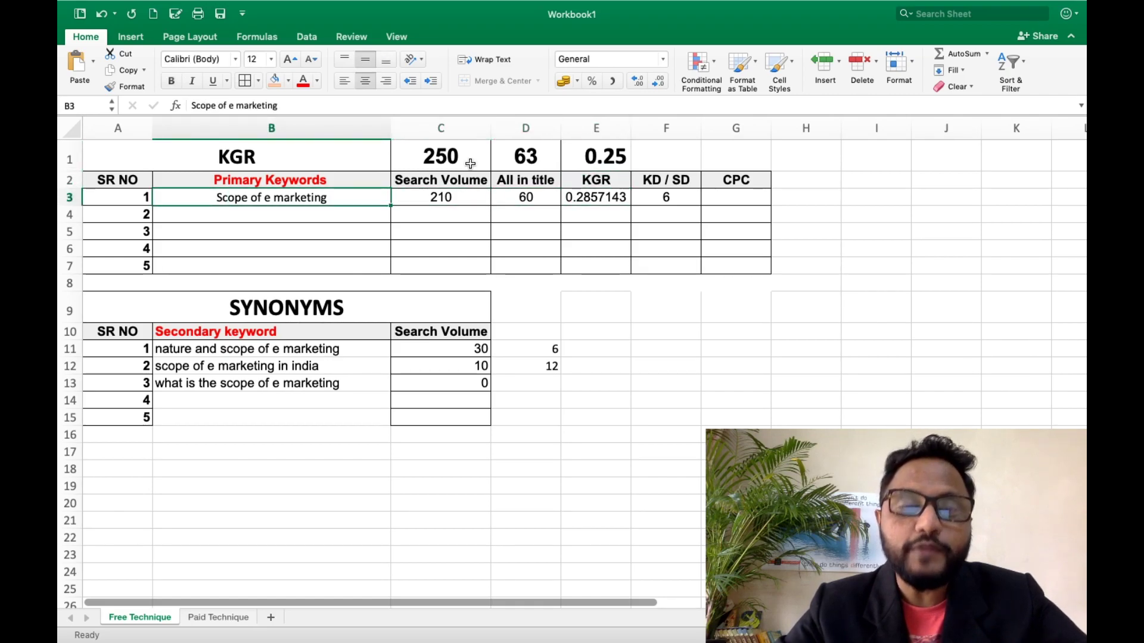
# Switch to Chrome and compare Ubersuggest's search volume for Scope of e marketing with the sheet's Search Volume entry
pyautogui.press('super+c')
pyautogui.press('super+Tab')
pyautogui.press('super+Tab')
pyautogui.press('super+Tab')
pyautogui.press('super+Tab')
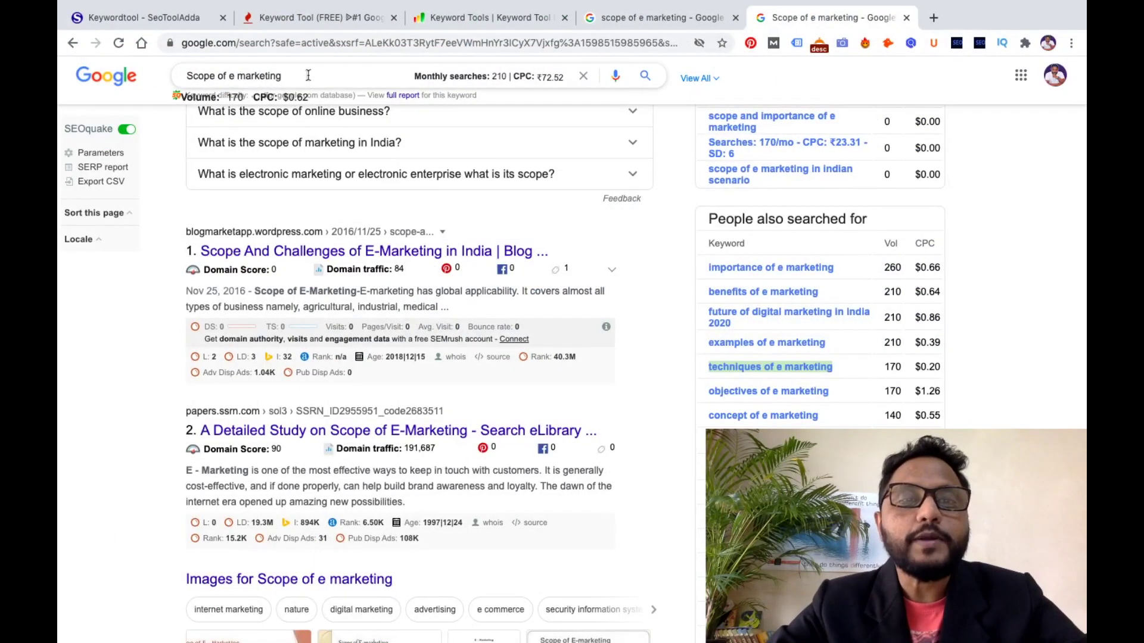
pyautogui.click(310, 74)
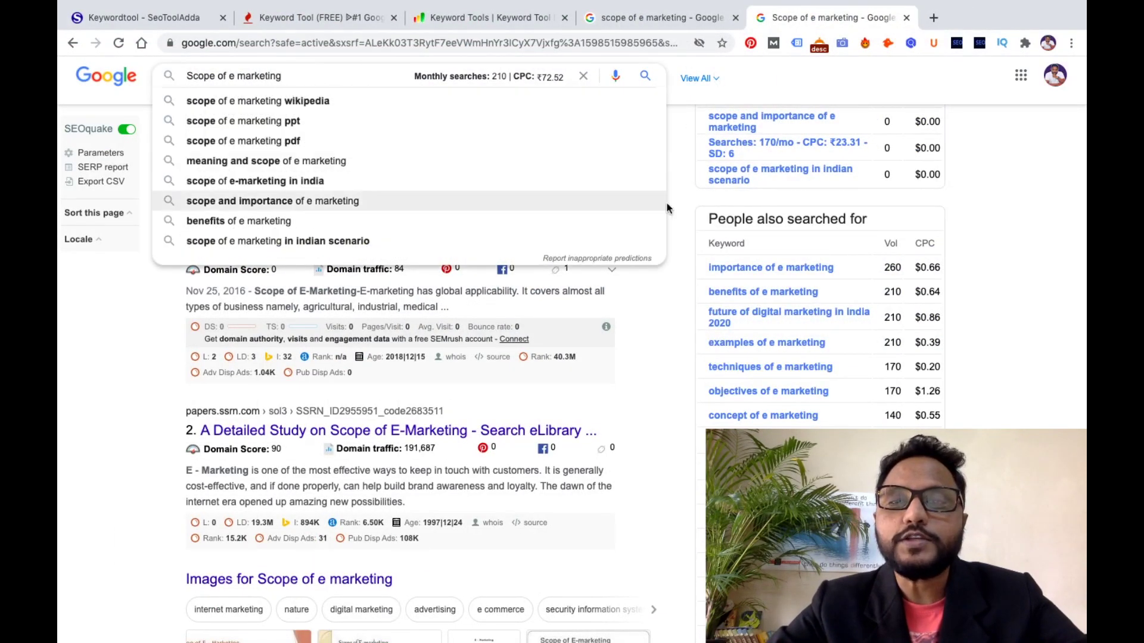
pyautogui.scroll(-20, 687, 204)
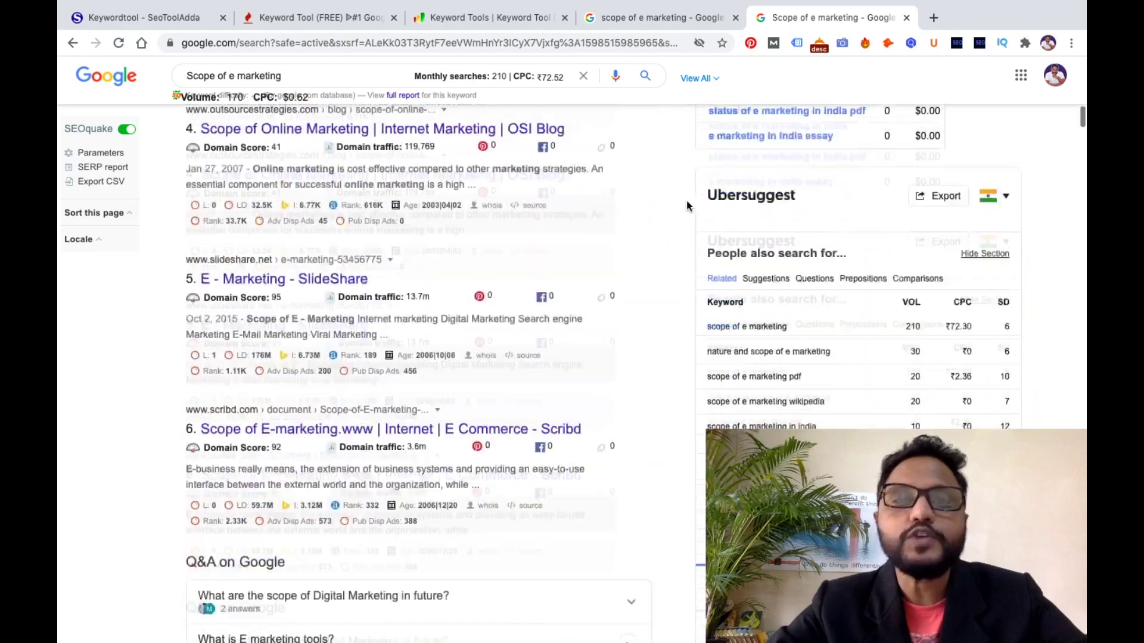
pyautogui.scroll(3, 689, 206)
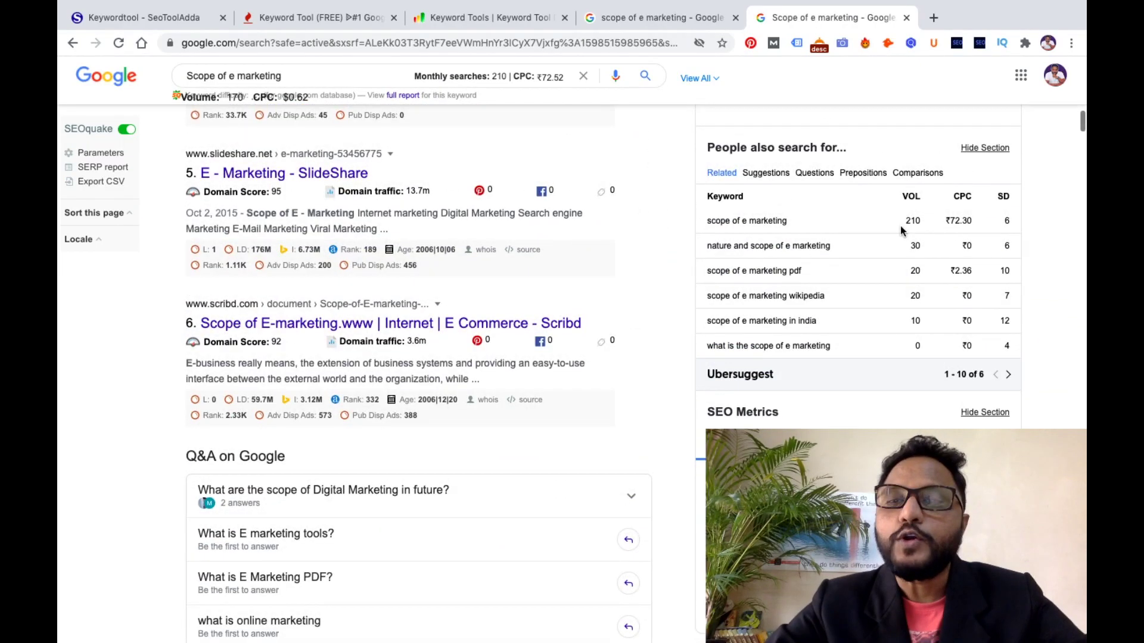
pyautogui.press('super+Tab')
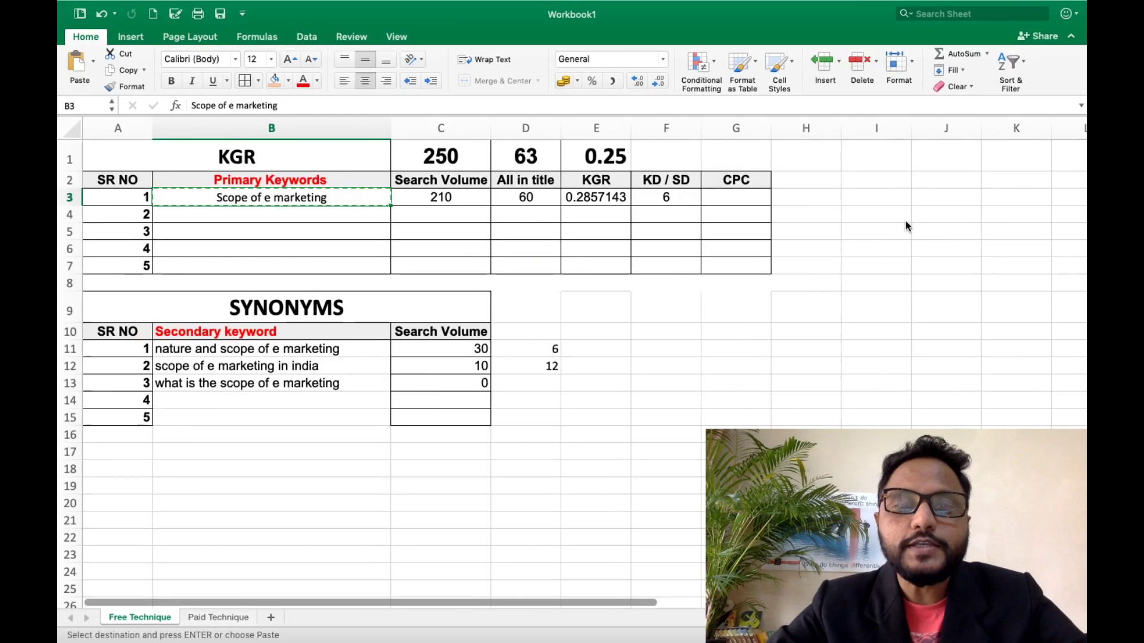
pyautogui.click(436, 201)
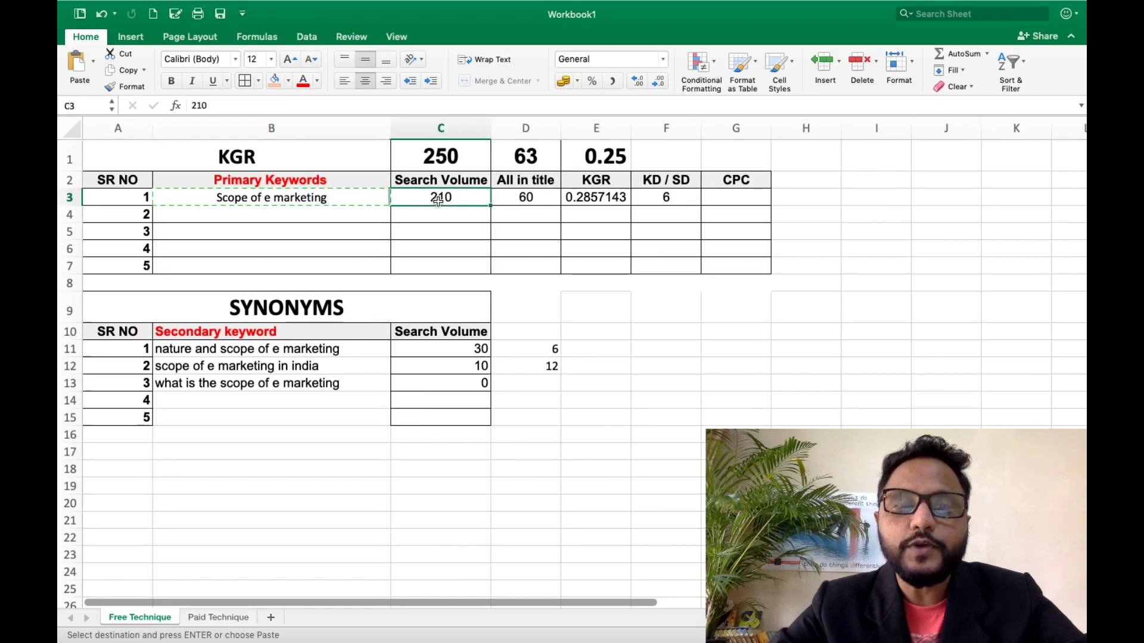
# Switch to Safari to check the allintitle:scope of e marketing result count, and return to Excel to inspect the KGR formula in E3
pyautogui.press('Right')
pyautogui.press('super+Tab')
pyautogui.press('super+Tab')
pyautogui.press('super+Tab')
pyautogui.press('super+Tab')
pyautogui.press('super+Tab')
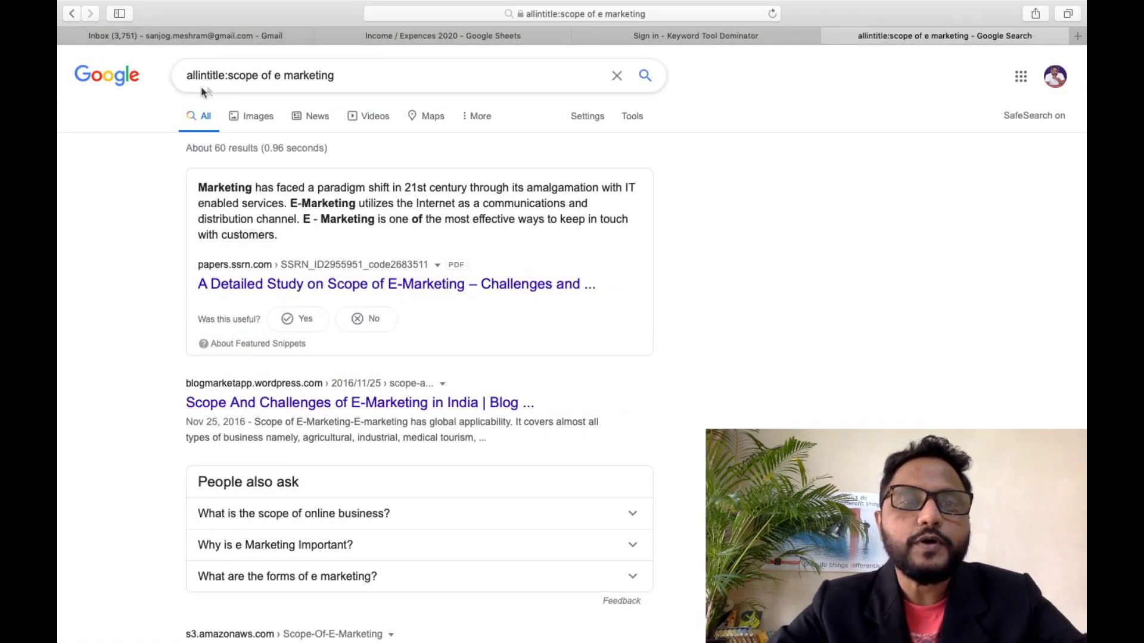
pyautogui.scroll(-10, 107, 377)
pyautogui.scroll(15, 109, 384)
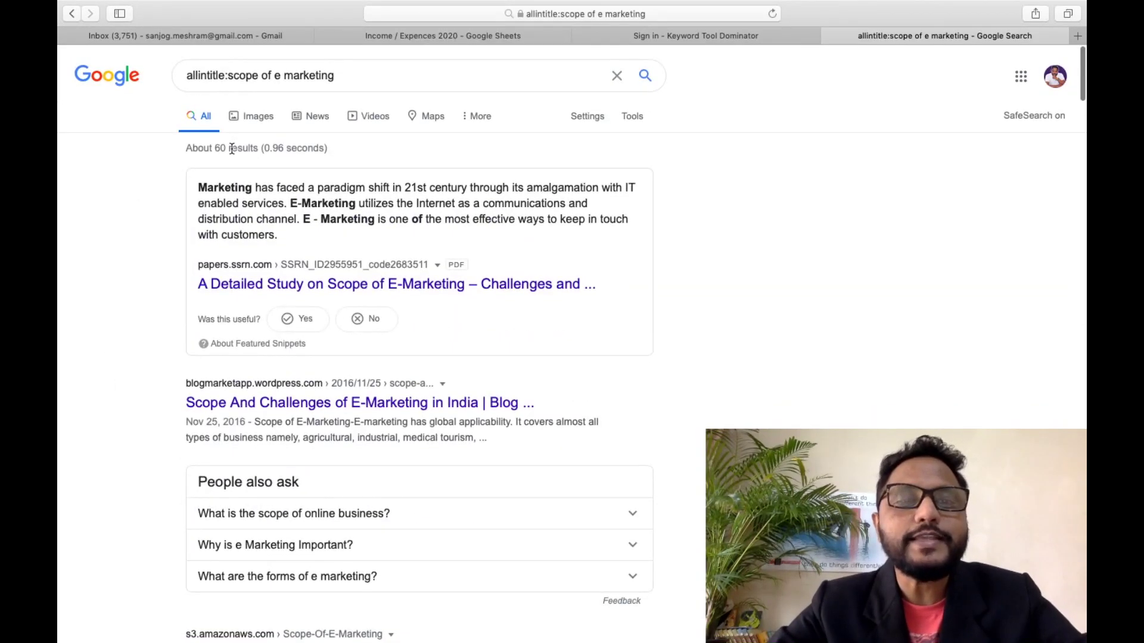
pyautogui.press('super+Tab')
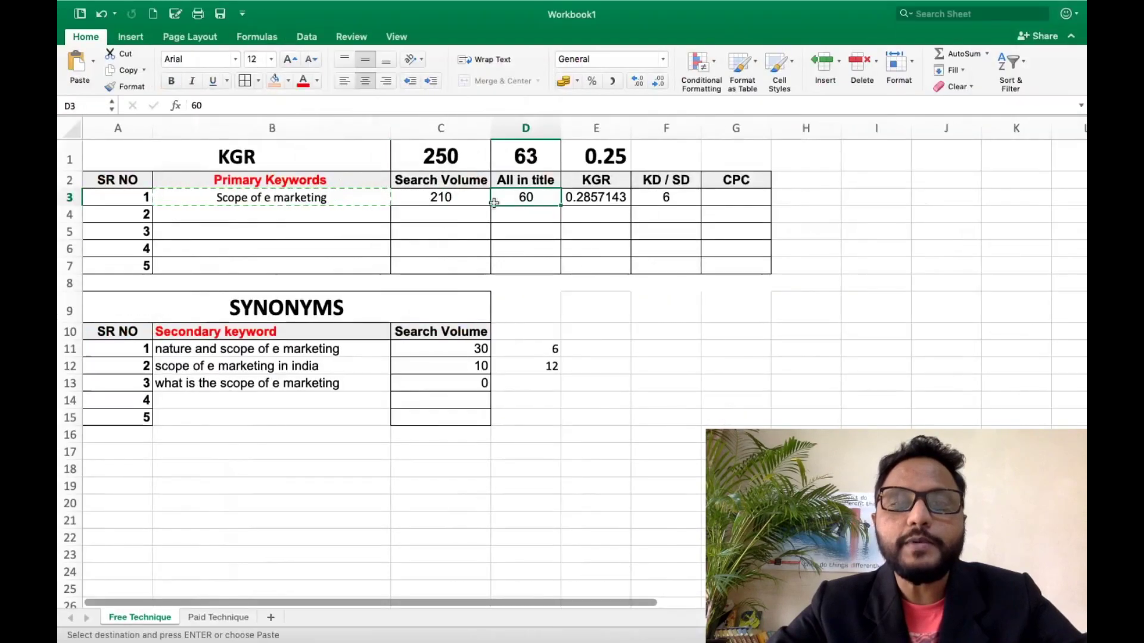
pyautogui.click(620, 196)
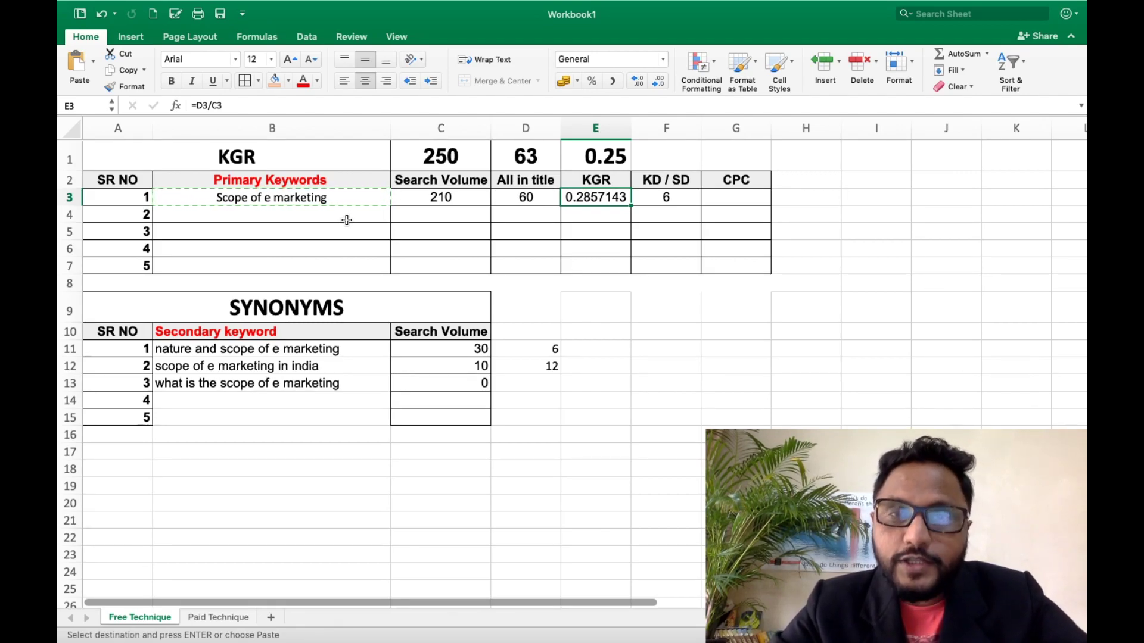
# Review the SYNONYMS table's secondary keywords against the primary keyword Scope of e marketing
pyautogui.click(338, 308)
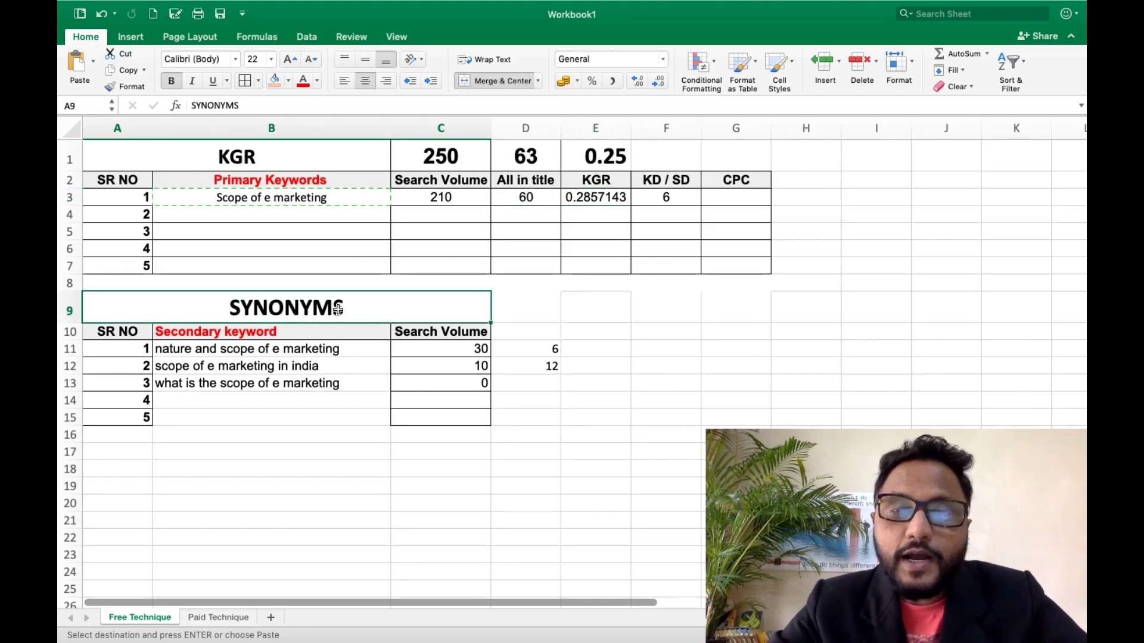
pyautogui.click(288, 196)
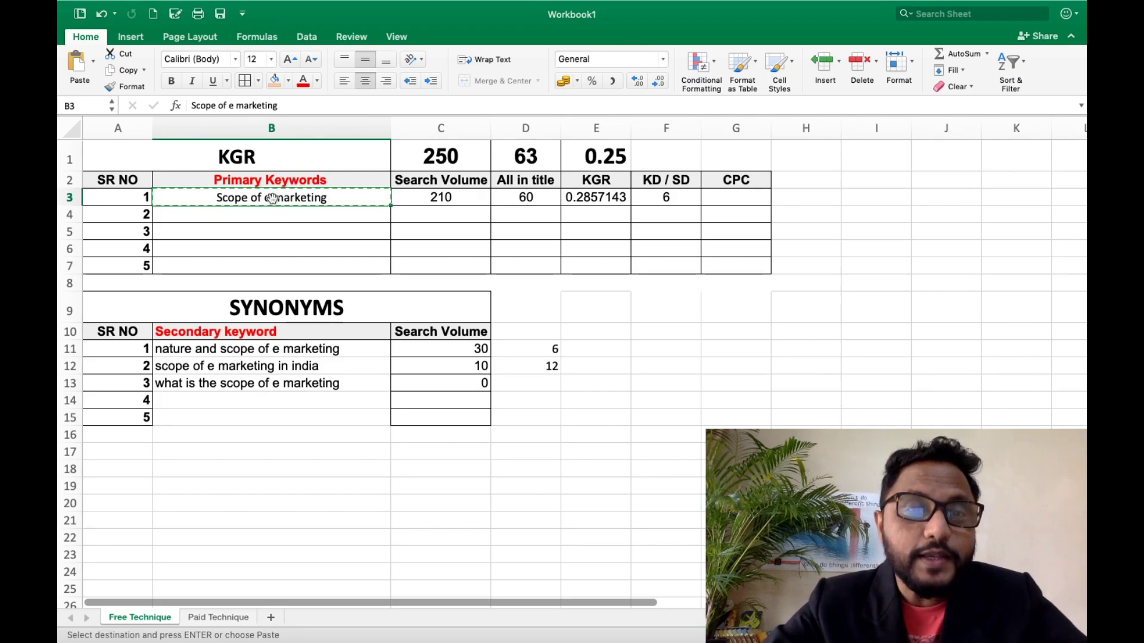
pyautogui.click(288, 354)
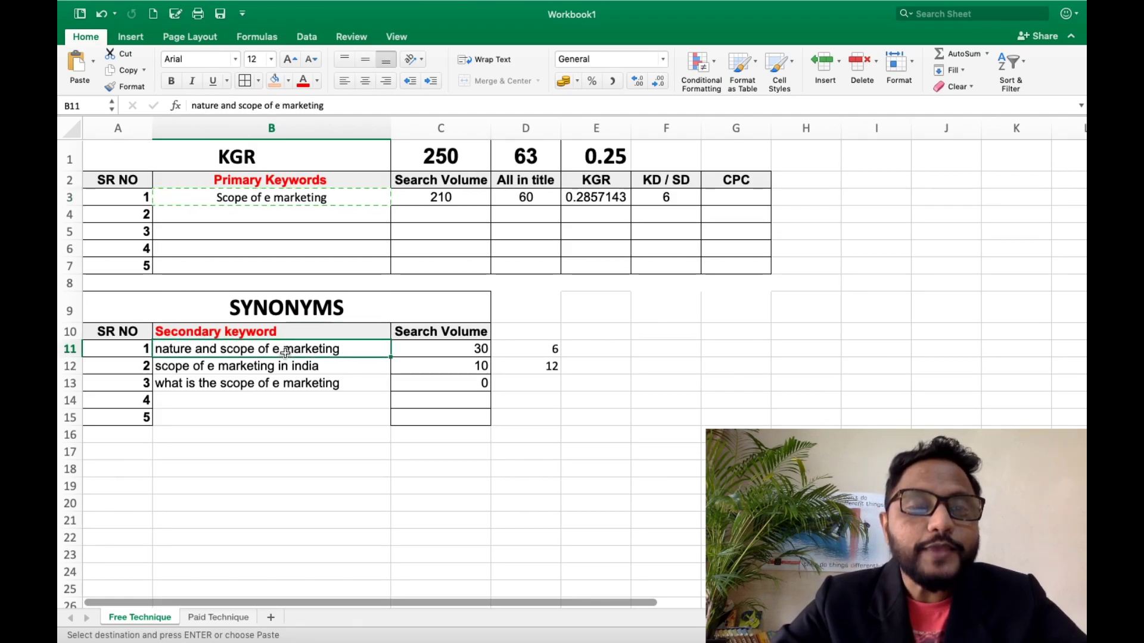
pyautogui.press('Up')
pyautogui.press('Up')
pyautogui.press('Up')
pyautogui.press('Up')
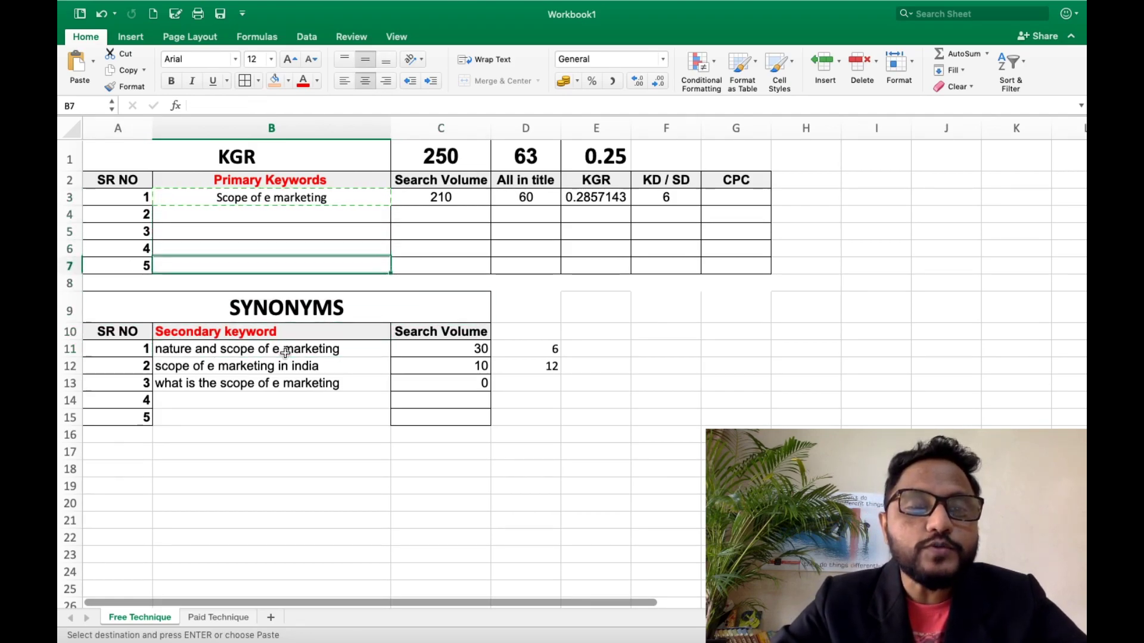
pyautogui.press('Down')
pyautogui.press('Down')
pyautogui.press('Down')
pyautogui.press('Down')
# Compare Ubersuggest's related keywords in Chrome with the secondary keywords listed in the Excel sheet
pyautogui.press('super+Tab')
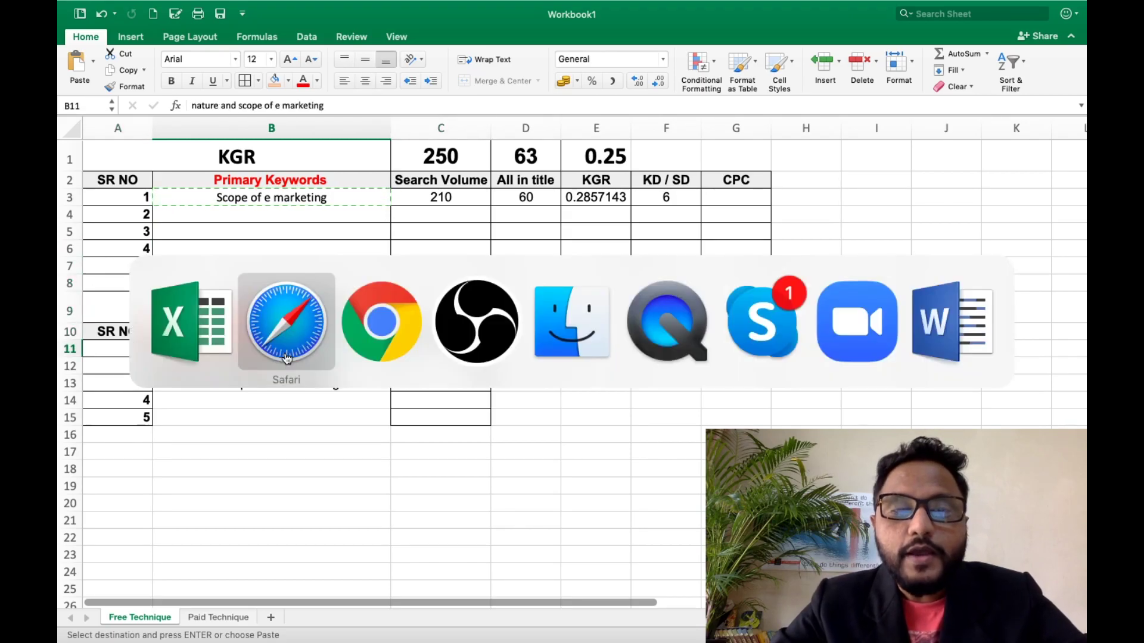
pyautogui.press('super+Tab')
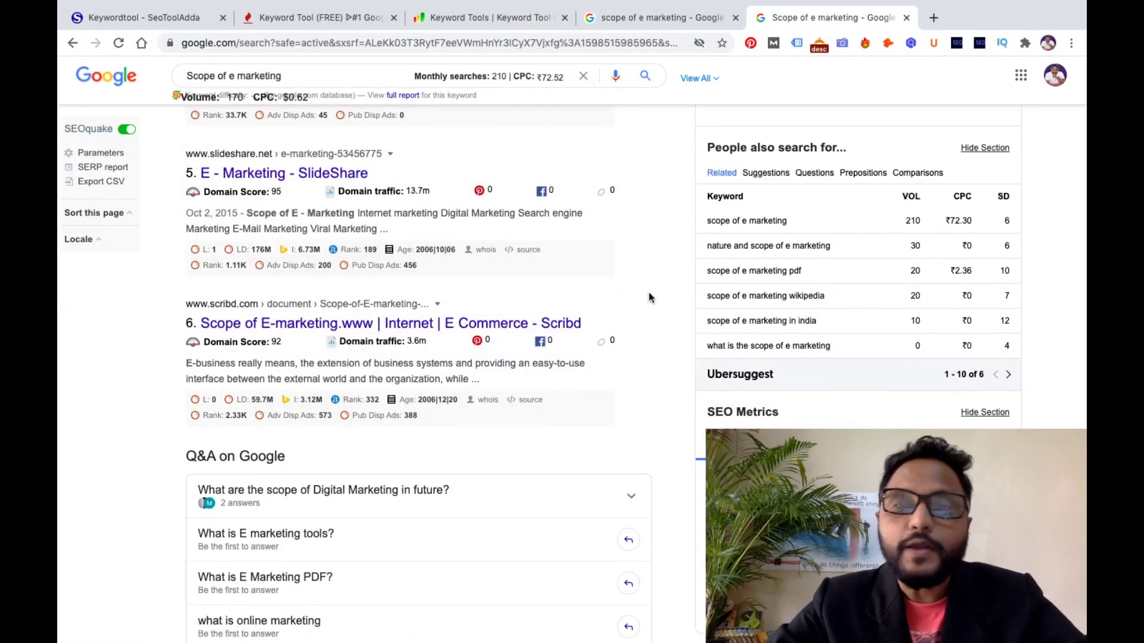
pyautogui.scroll(2, 670, 272)
pyautogui.scroll(-1, 670, 272)
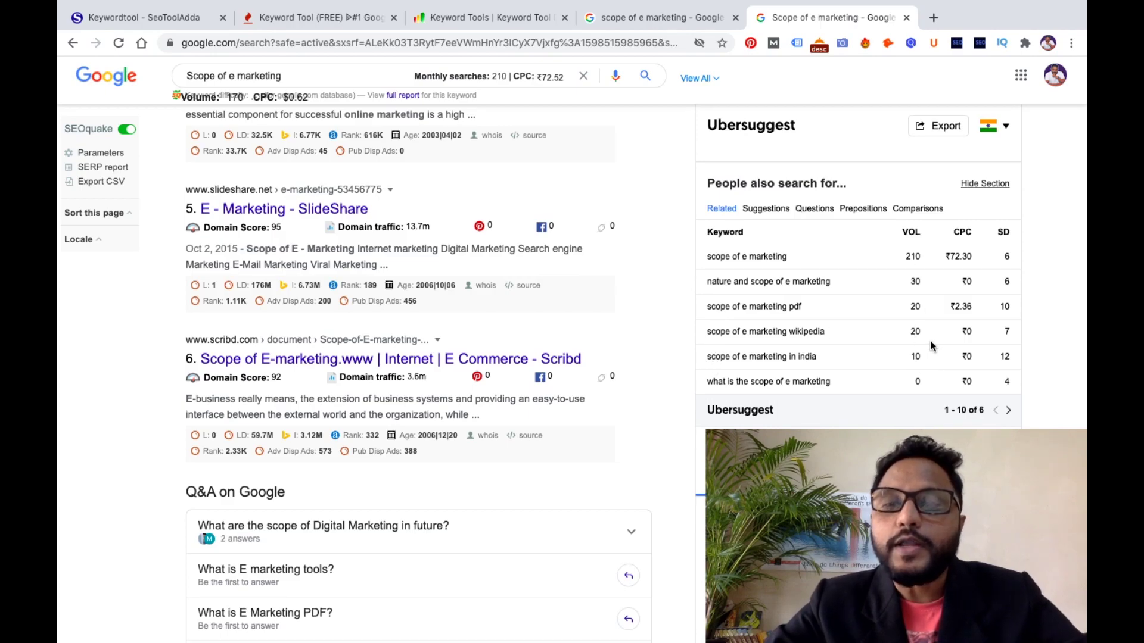
pyautogui.press('super+Tab')
pyautogui.click(324, 368)
pyautogui.press('Down')
pyautogui.press('Down')
pyautogui.press('Up')
pyautogui.press('Up')
# Copy the related search "importance of e marketing" from Google's People also searched for list in Chrome into cell B14 in Excel
pyautogui.press('super+Tab')
pyautogui.press('super+Tab')
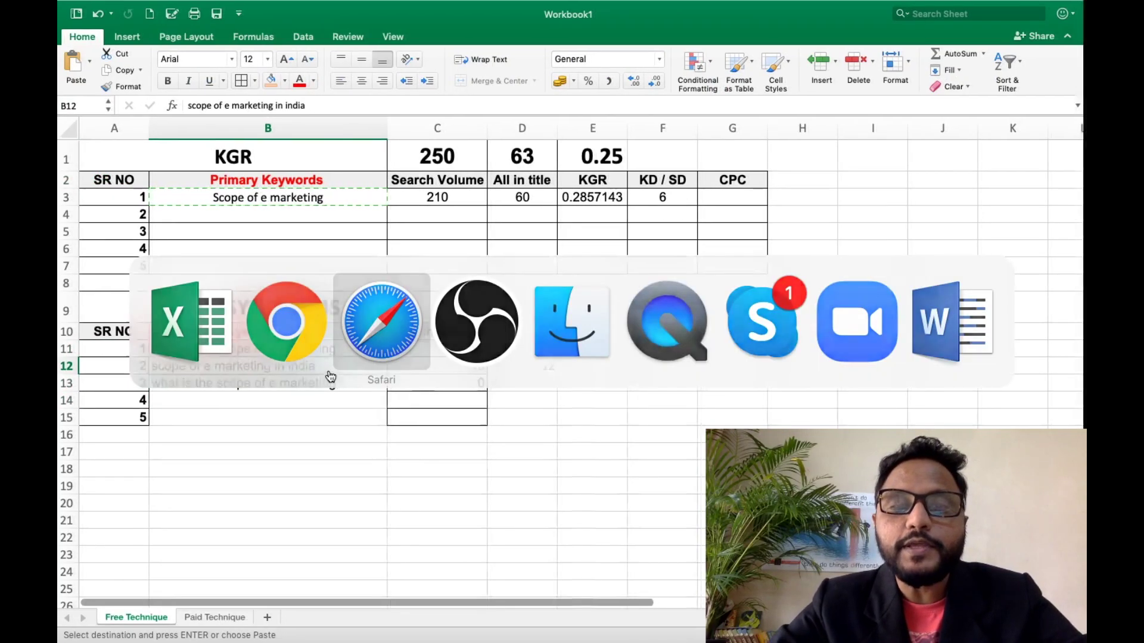
pyautogui.press('super+Tab')
pyautogui.press('super+Tab')
pyautogui.scroll(10, 674, 231)
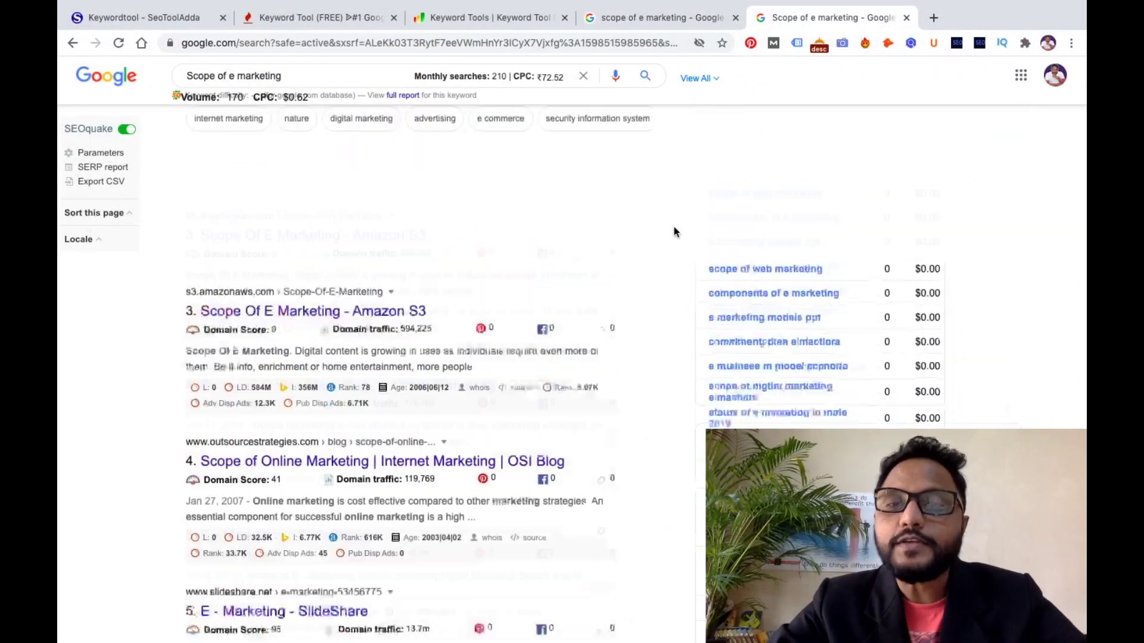
pyautogui.scroll(-3, 674, 231)
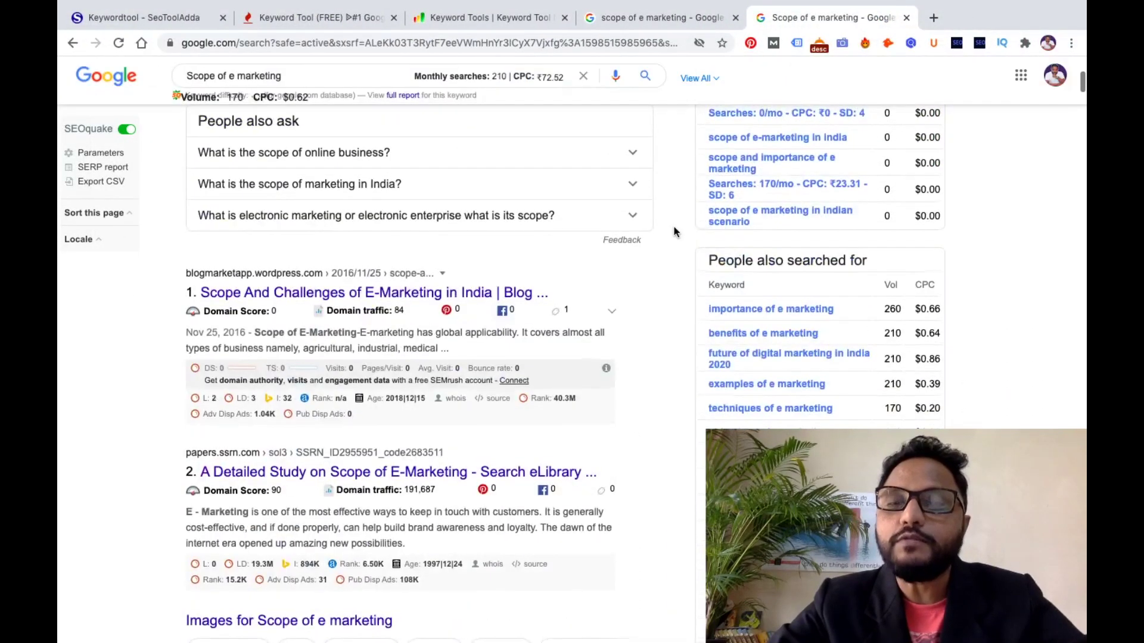
pyautogui.rightClick(753, 310)
pyautogui.press('super+c')
pyautogui.click(797, 419)
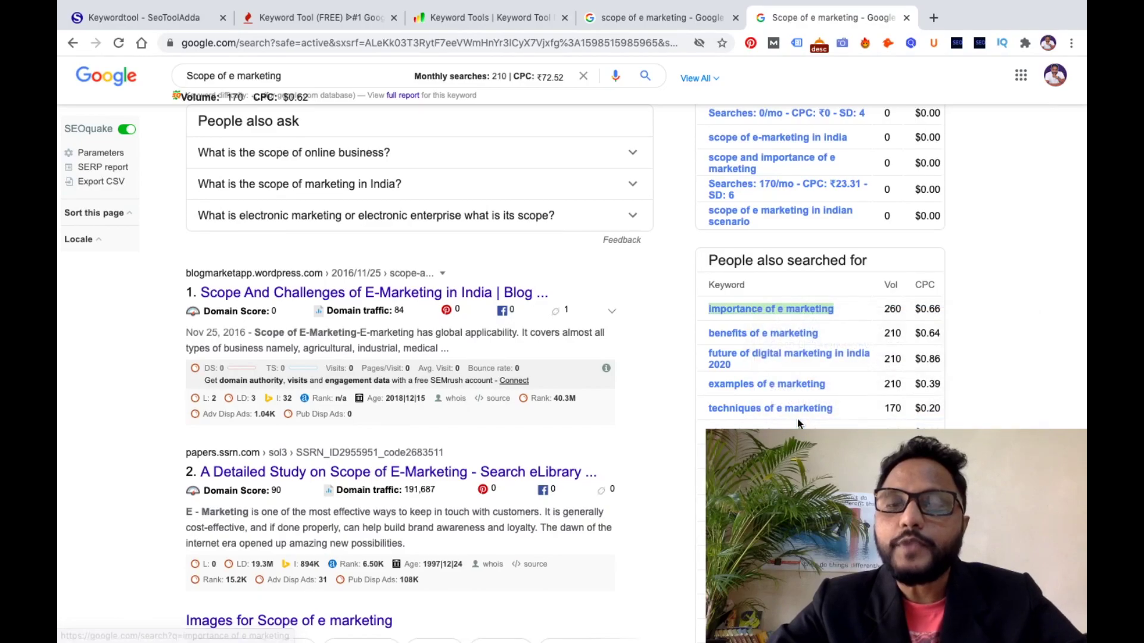
pyautogui.press('super+Tab')
pyautogui.press('super+Tab')
pyautogui.press('super+Tab')
pyautogui.press('Down')
pyautogui.press('Down')
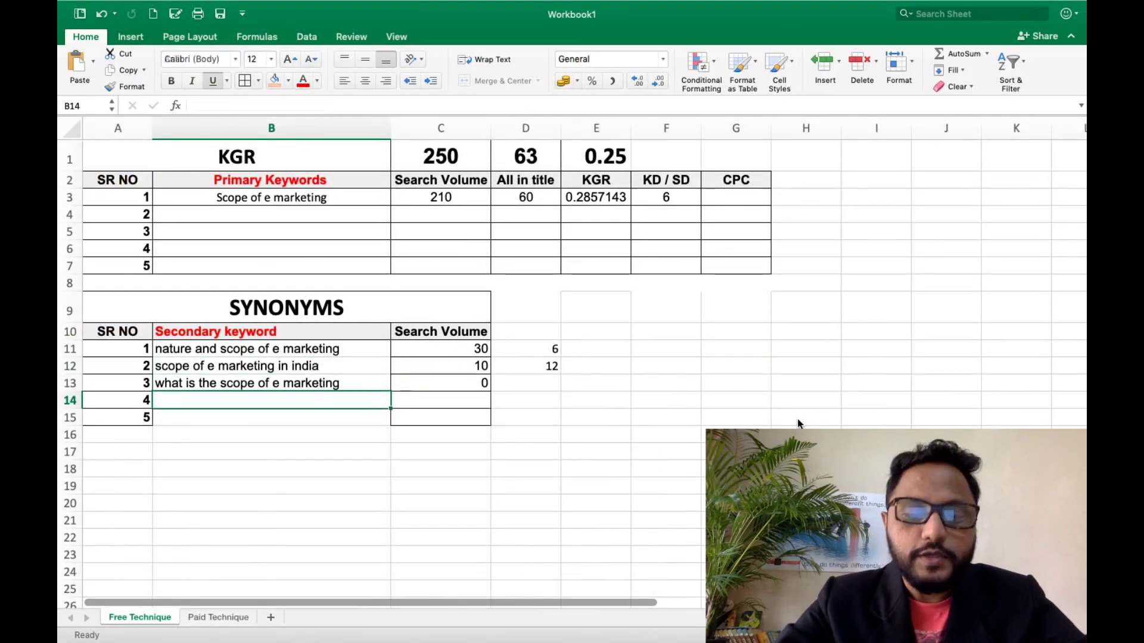
pyautogui.press('super+v')
# Copy the related search "benefits of e marketing" from the Google results in Chrome into cell B15 in Excel
pyautogui.press('super+Tab')
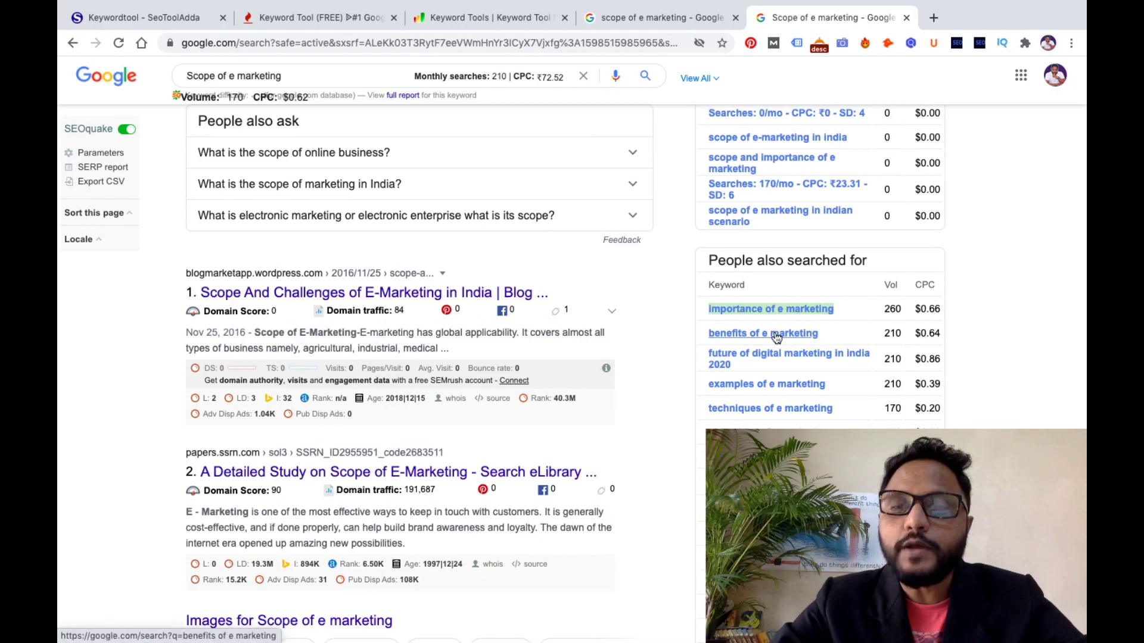
pyautogui.rightClick(776, 337)
pyautogui.press('super+Tab')
pyautogui.press('super+Tab')
pyautogui.press('super+shift+Tab')
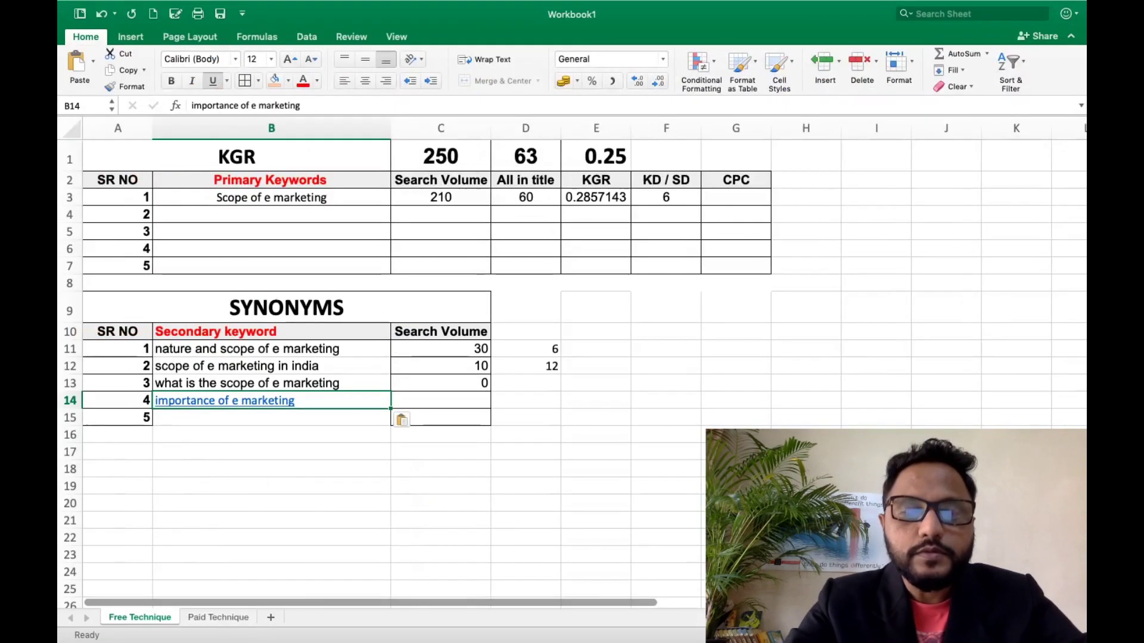
pyautogui.write('benefits of e marketing')
pyautogui.press('super+z')
pyautogui.click(271, 417)
pyautogui.write('benefits of e marketing')
# Look up both new keywords' volumes in Chrome and enter 260 in C14 and 210 in C15
pyautogui.click(441, 417)
pyautogui.click(441, 401)
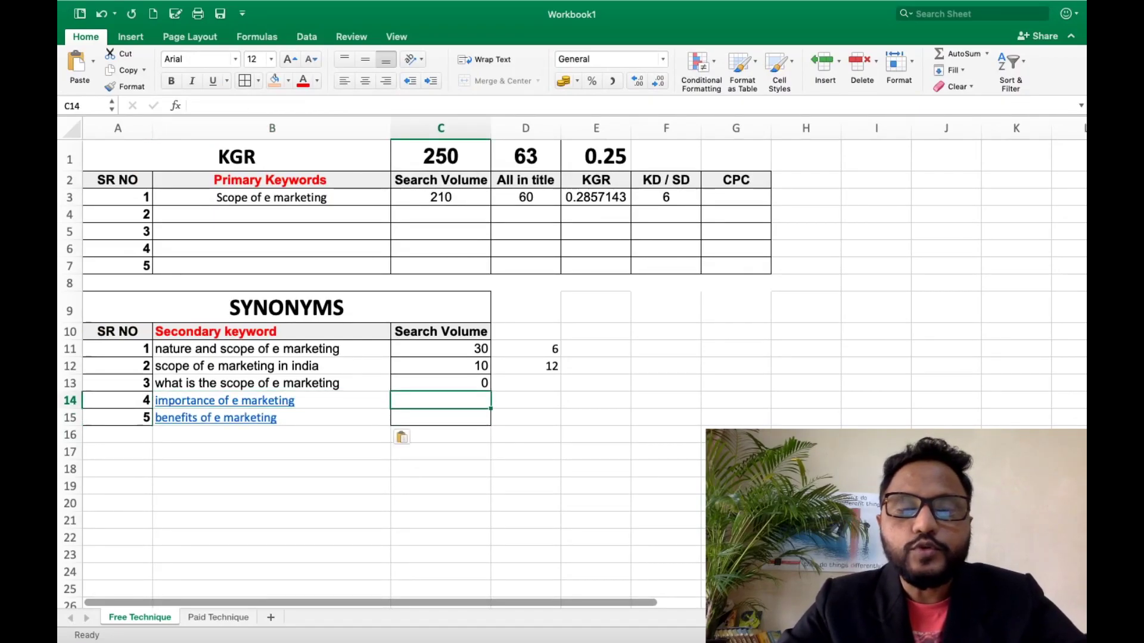
pyautogui.press('super+Tab')
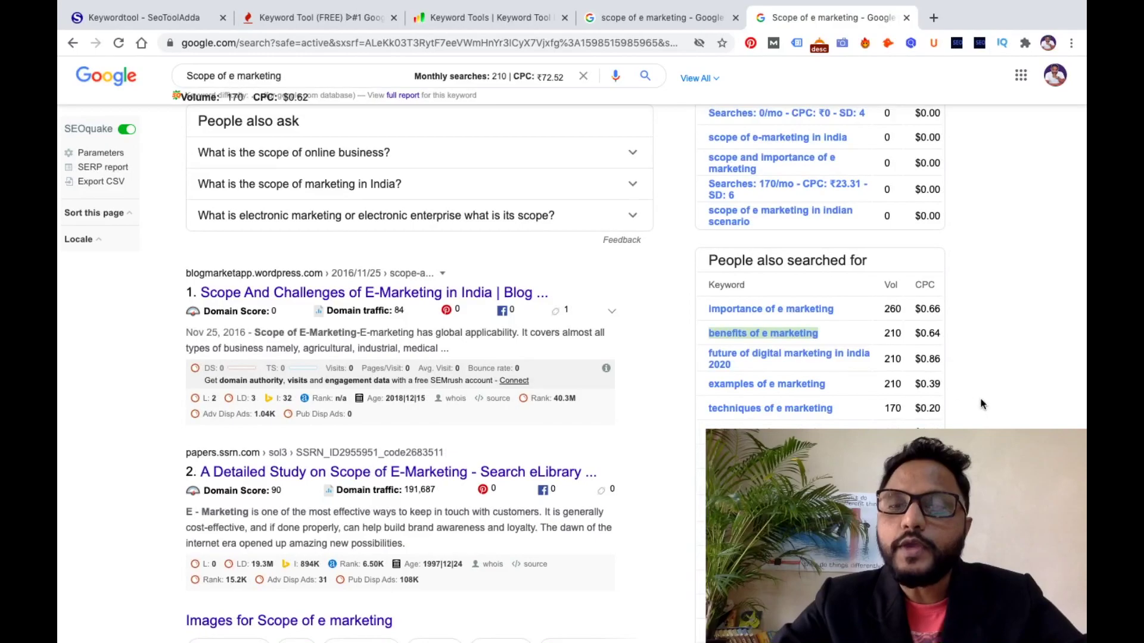
pyautogui.press('super+Tab')
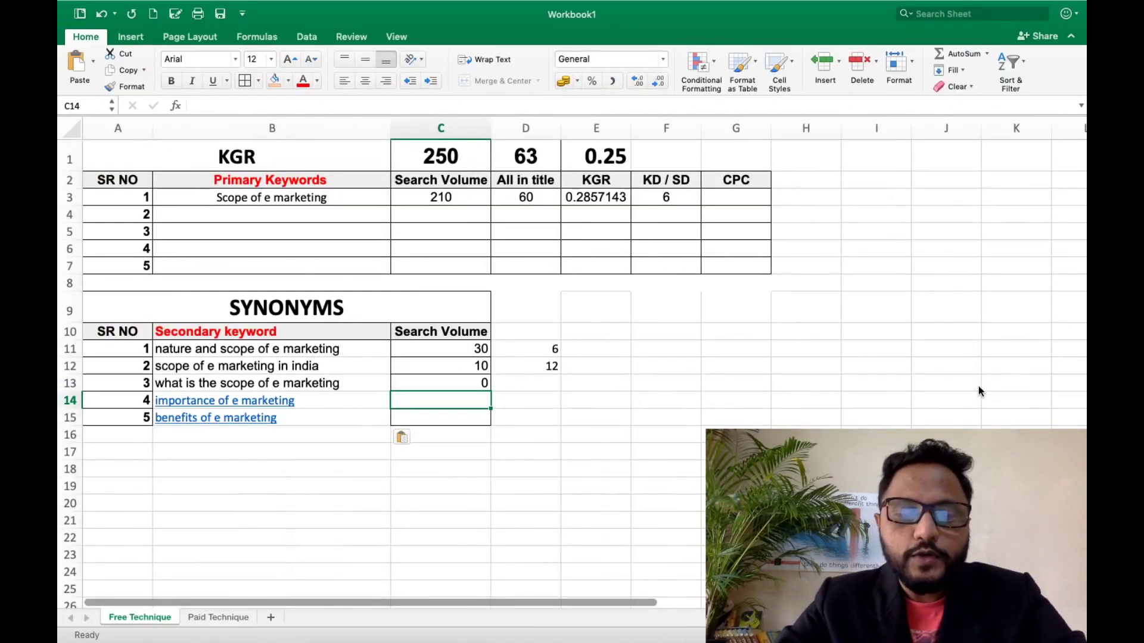
pyautogui.write('260')
pyautogui.press('Return')
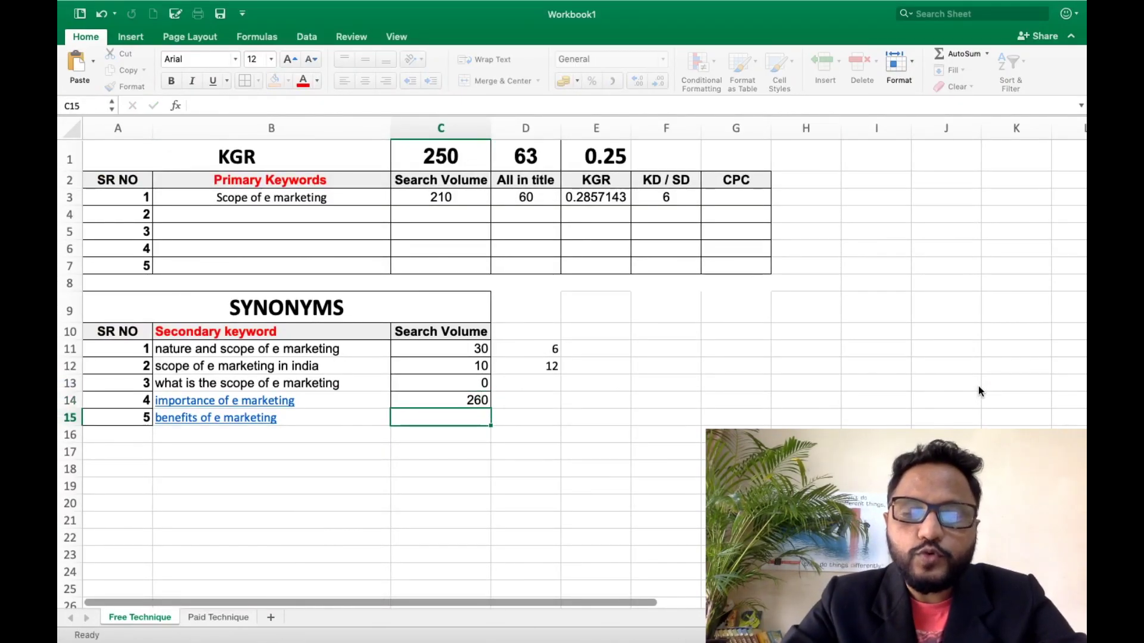
pyautogui.write('210')
pyautogui.press('Return')
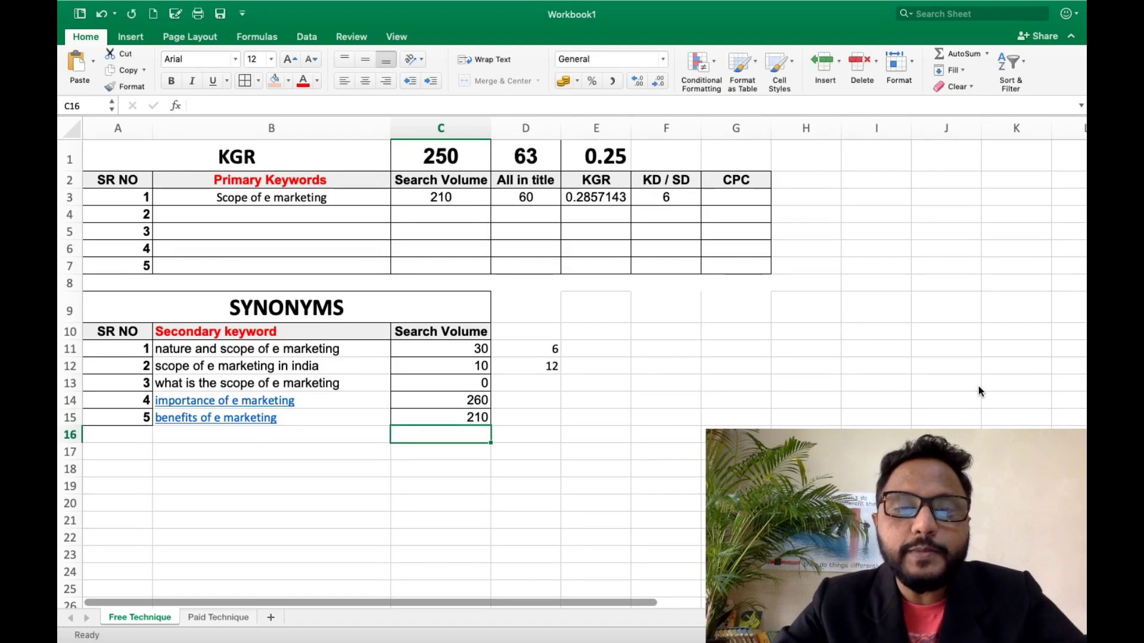
# Review the primary keyword against the secondary keywords and select the secondary search volumes in C11:C15
pyautogui.press('Up')
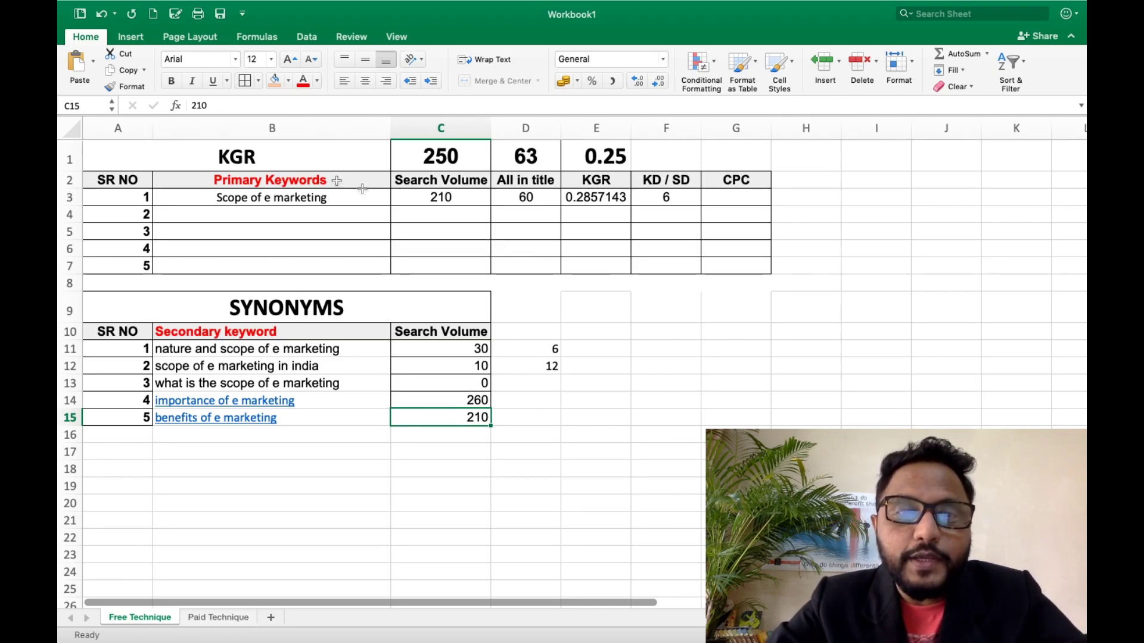
pyautogui.click(313, 196)
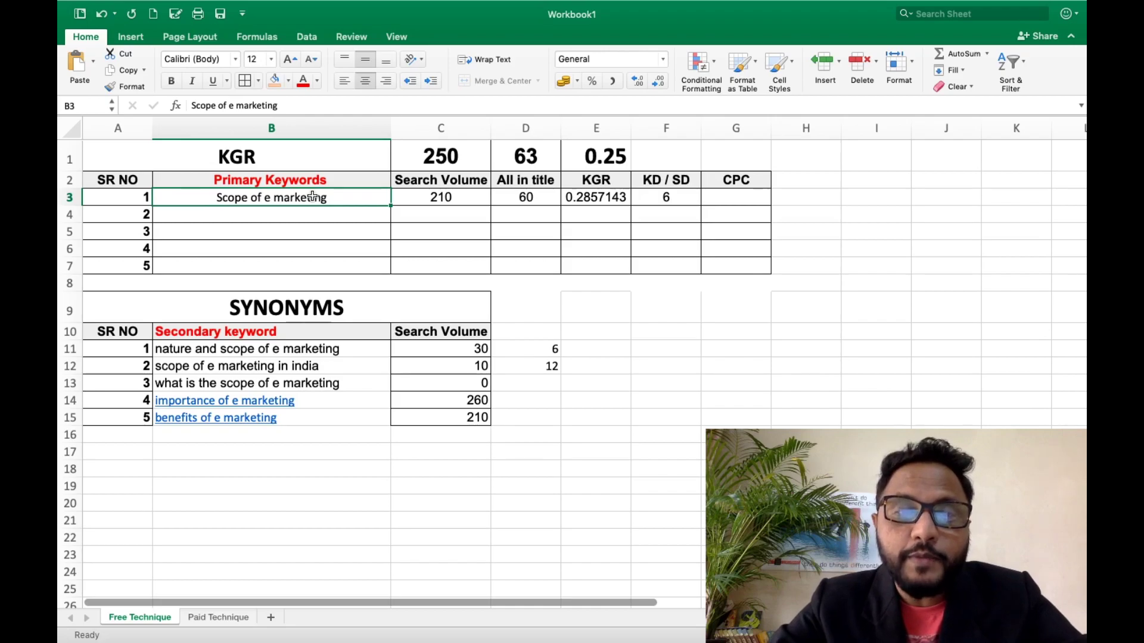
pyautogui.click(296, 350)
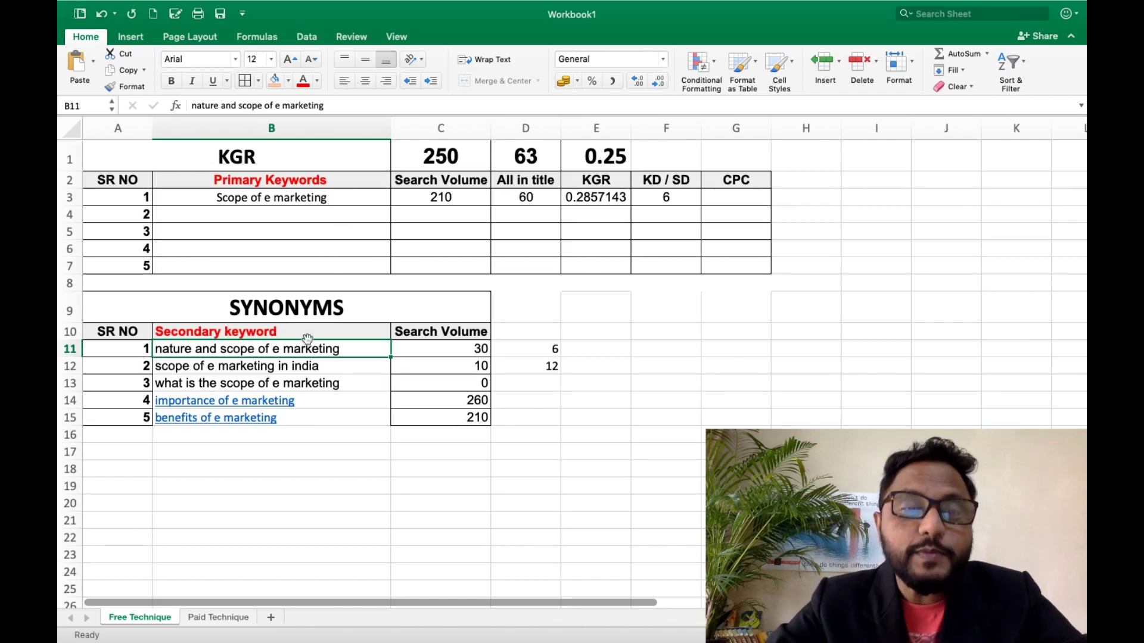
pyautogui.click(268, 200)
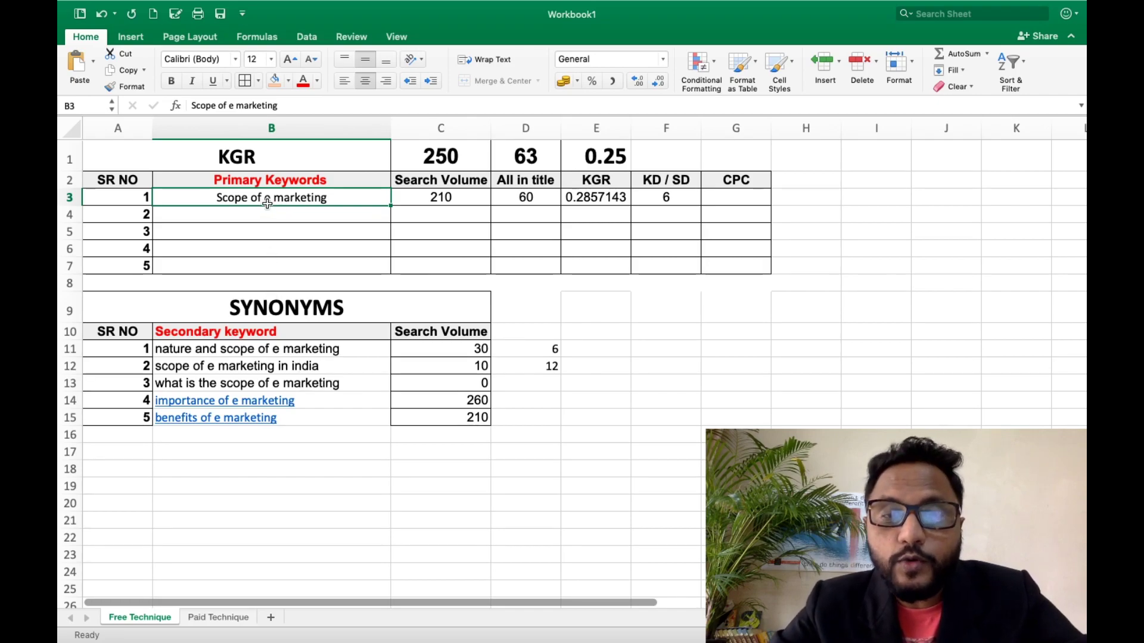
pyautogui.click(454, 191)
pyautogui.click(464, 420)
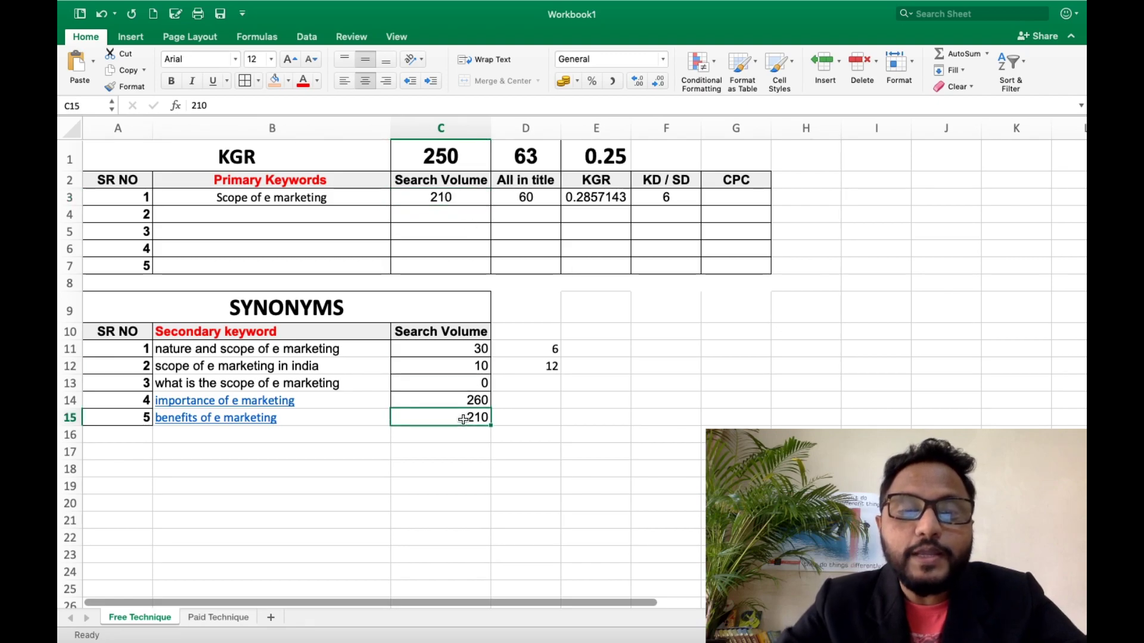
pyautogui.hotkey('shift', 'Up')
pyautogui.hotkey('shift', 'Up')
pyautogui.hotkey('shift', 'Up')
pyautogui.hotkey('shift', 'Up')
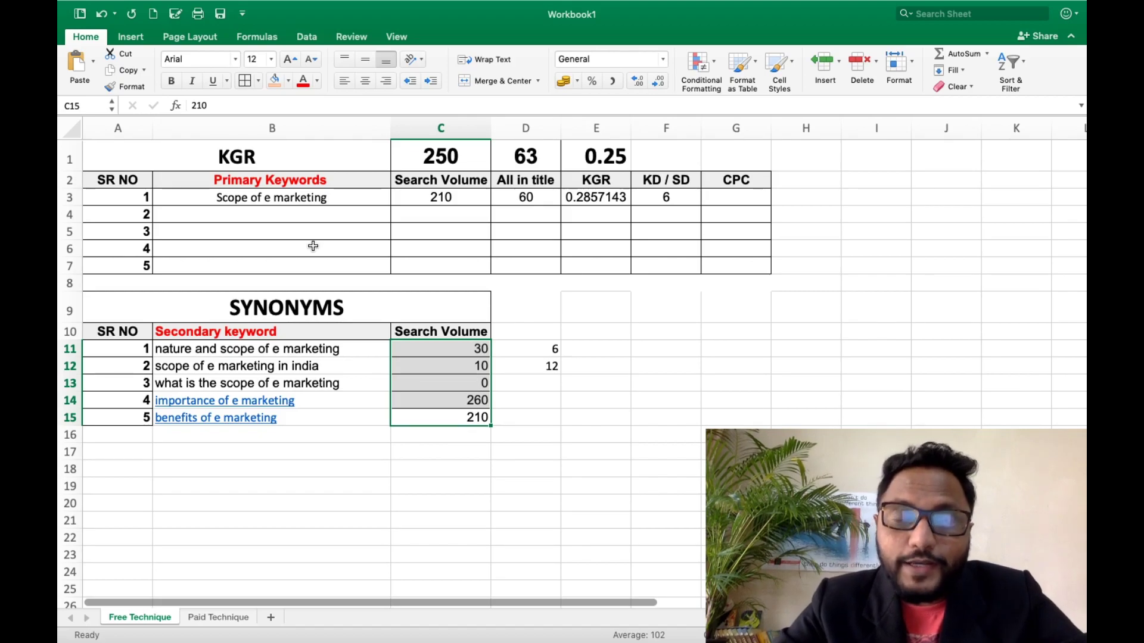
# Copy the primary keyword "Scope of e marketing" from cell B3 in Excel into the Keyword Tool search field in Chrome
pyautogui.press('super+Tab')
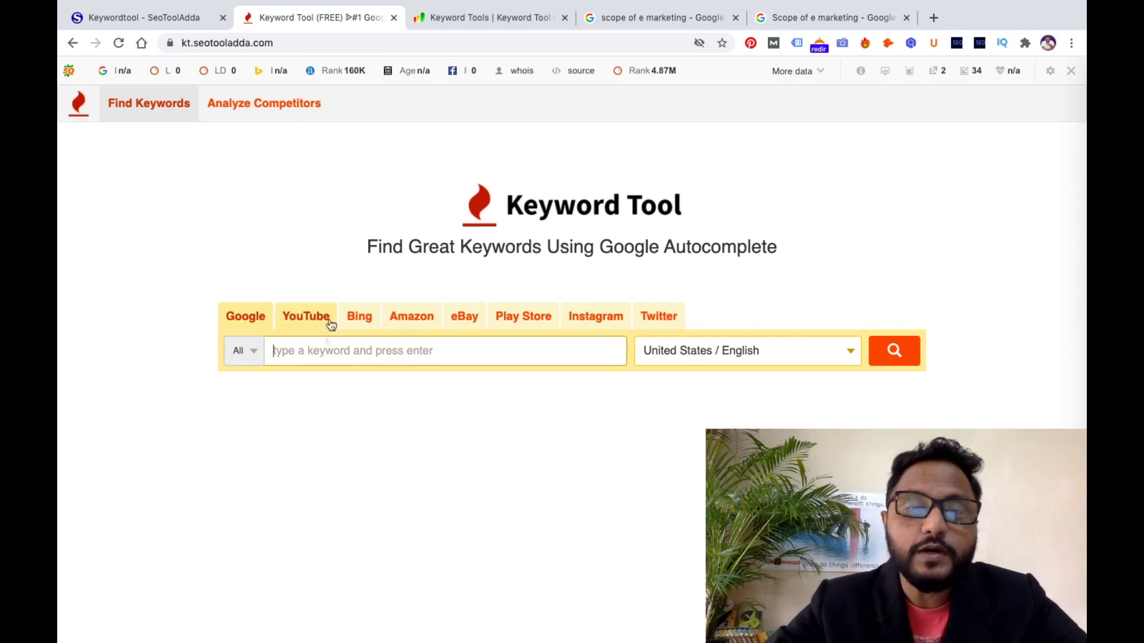
pyautogui.click(283, 350)
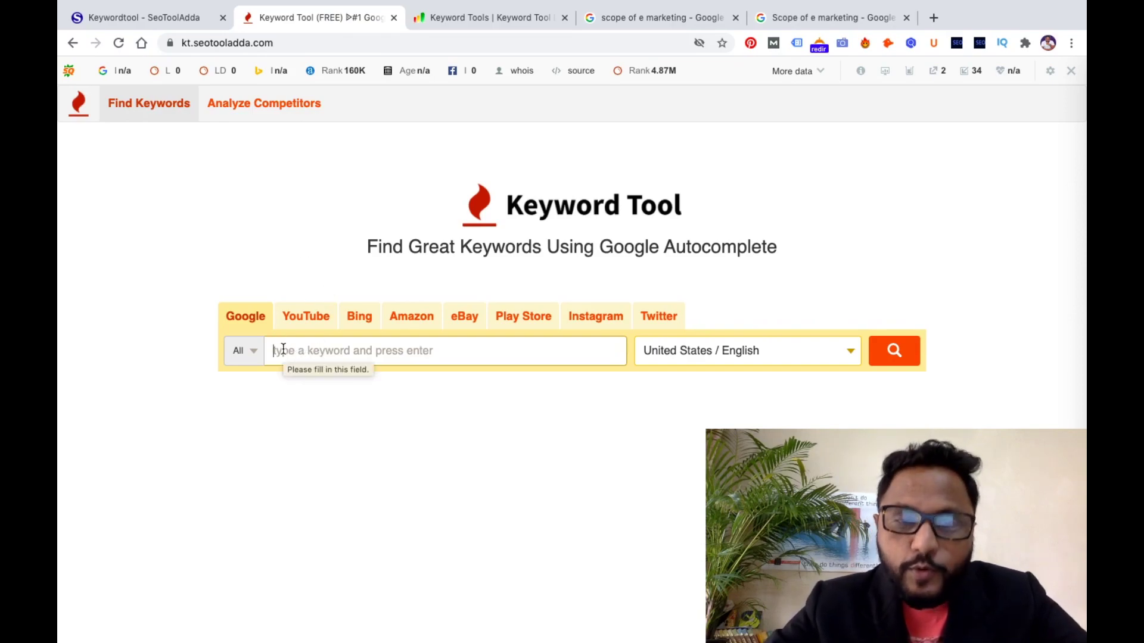
pyautogui.press('super+Tab')
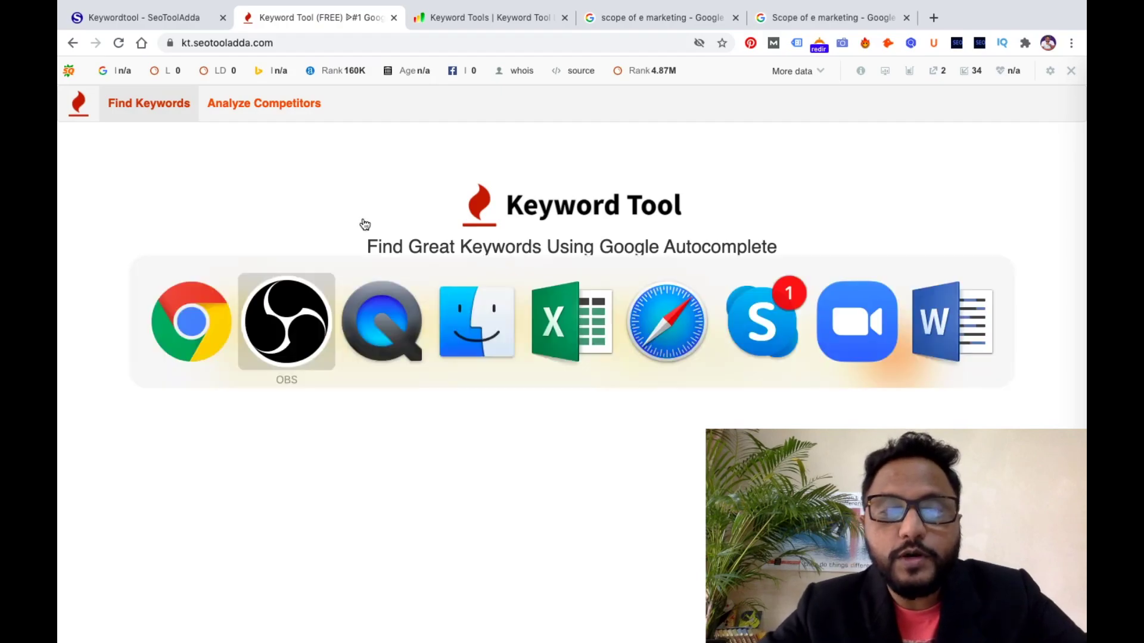
pyautogui.press('super+Tab')
pyautogui.press('super+Tab')
pyautogui.press('super+Tab')
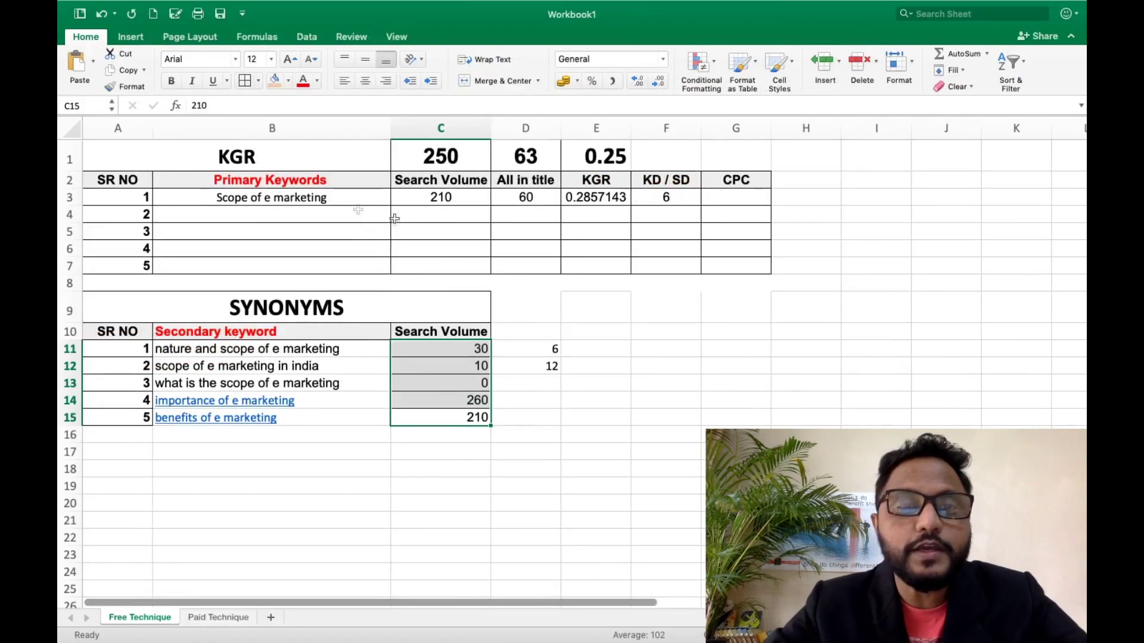
pyautogui.click(266, 203)
pyautogui.press('super+c')
pyautogui.press('super+Tab')
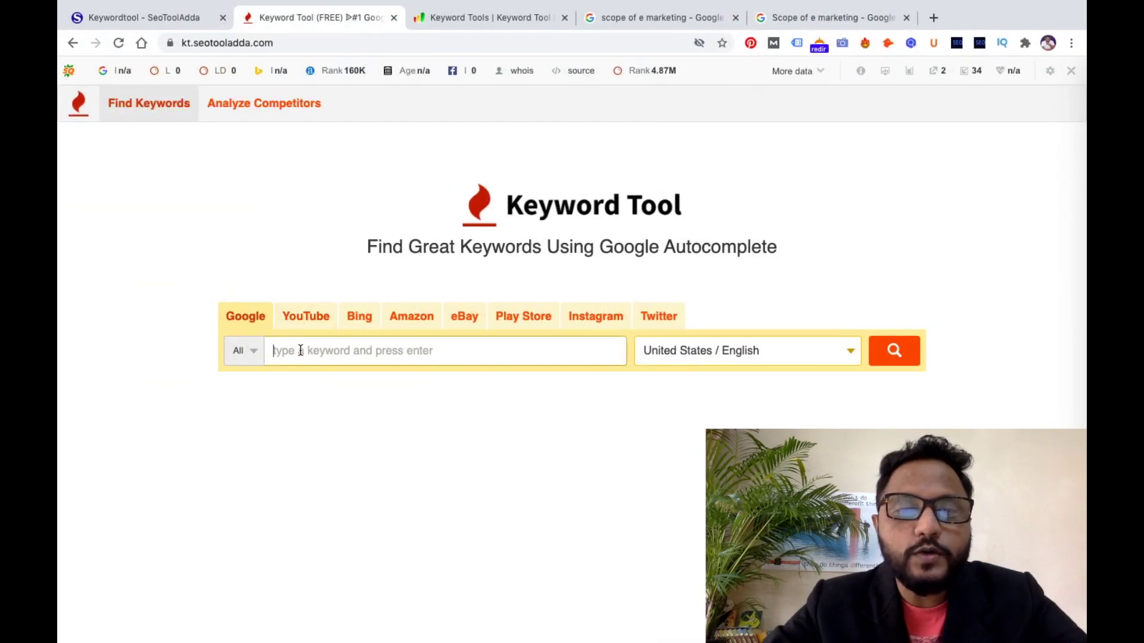
pyautogui.click(301, 351)
pyautogui.press('super+v')
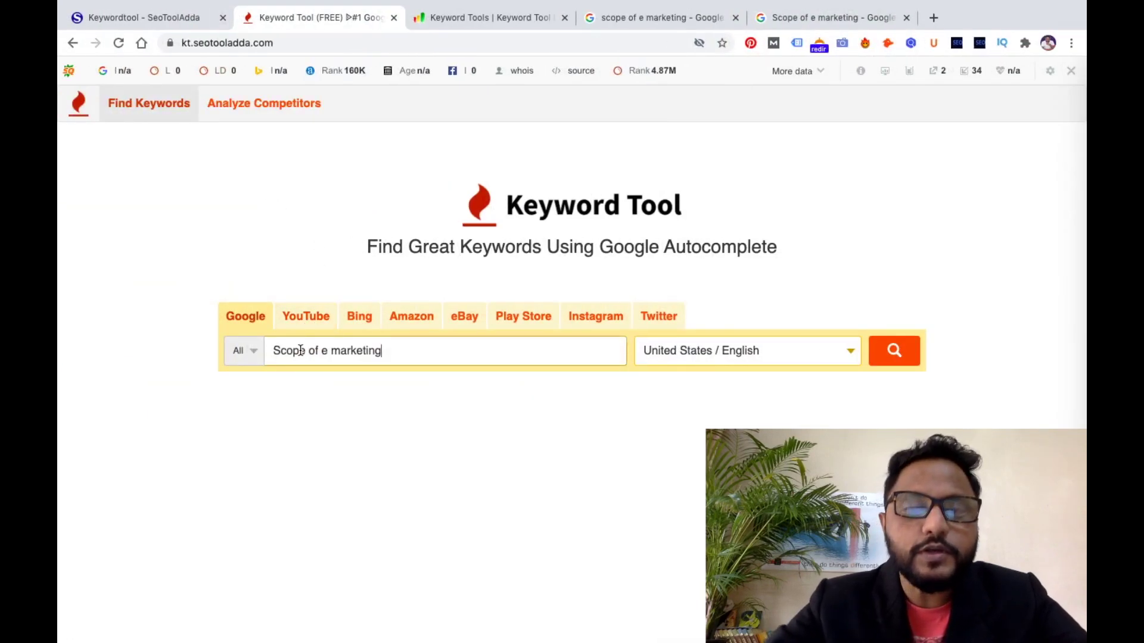
# Set the country and language to India / English and run the Google keyword search
pyautogui.click(851, 355)
pyautogui.write('india')
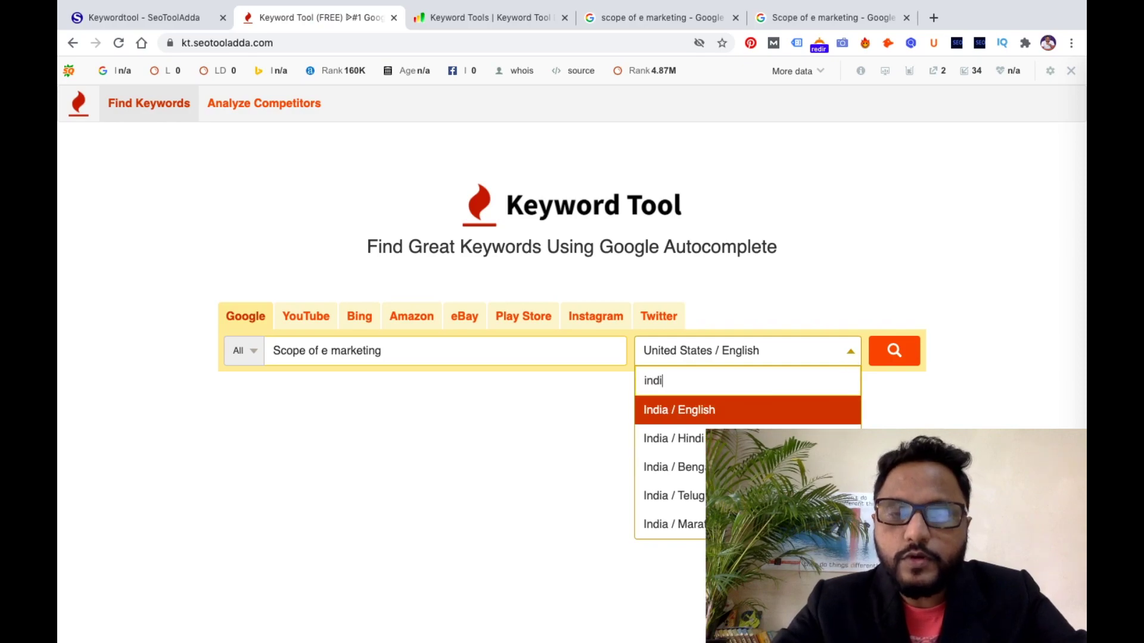
pyautogui.click(790, 415)
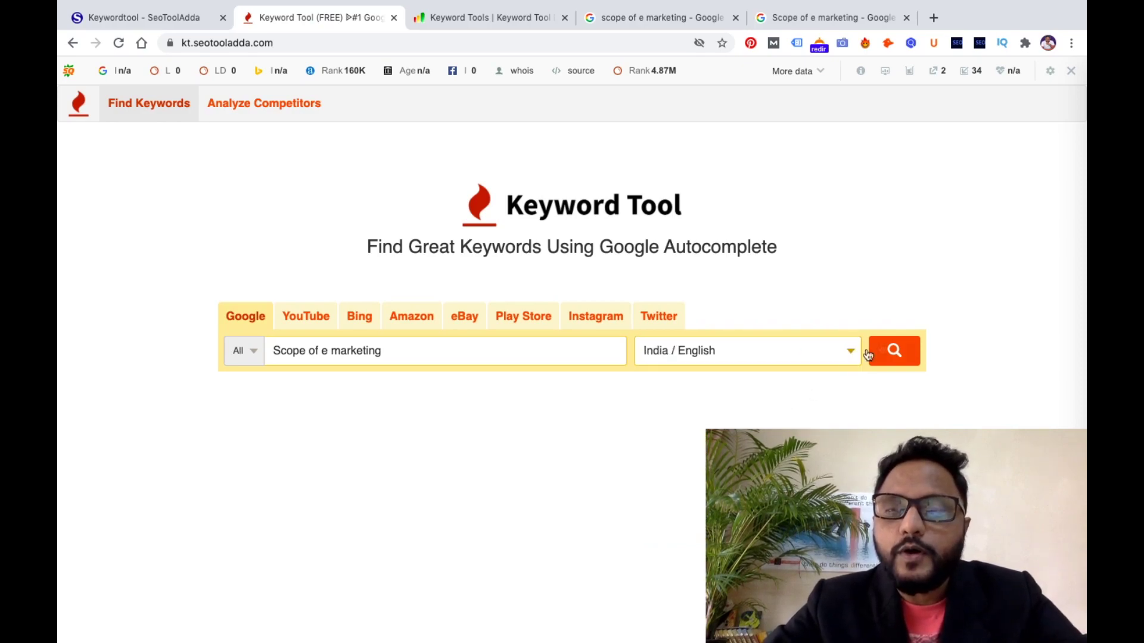
pyautogui.click(893, 352)
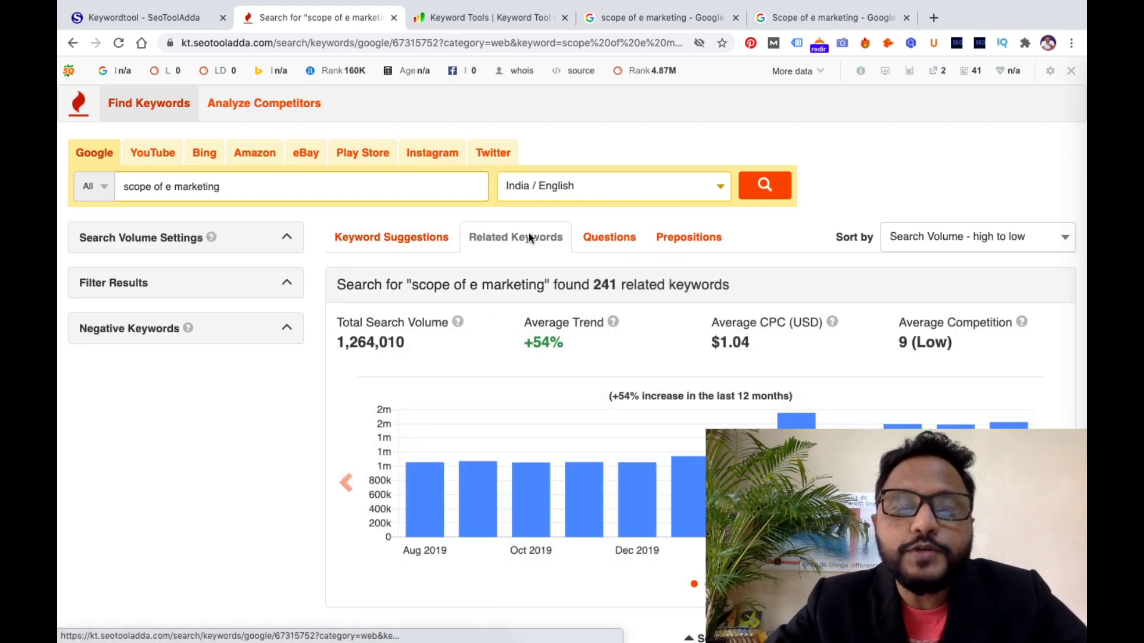
# Mark individual related keywords for selection, such as "types of internet marketing" and "benefits of emarketing"
pyautogui.scroll(-5, 330, 430)
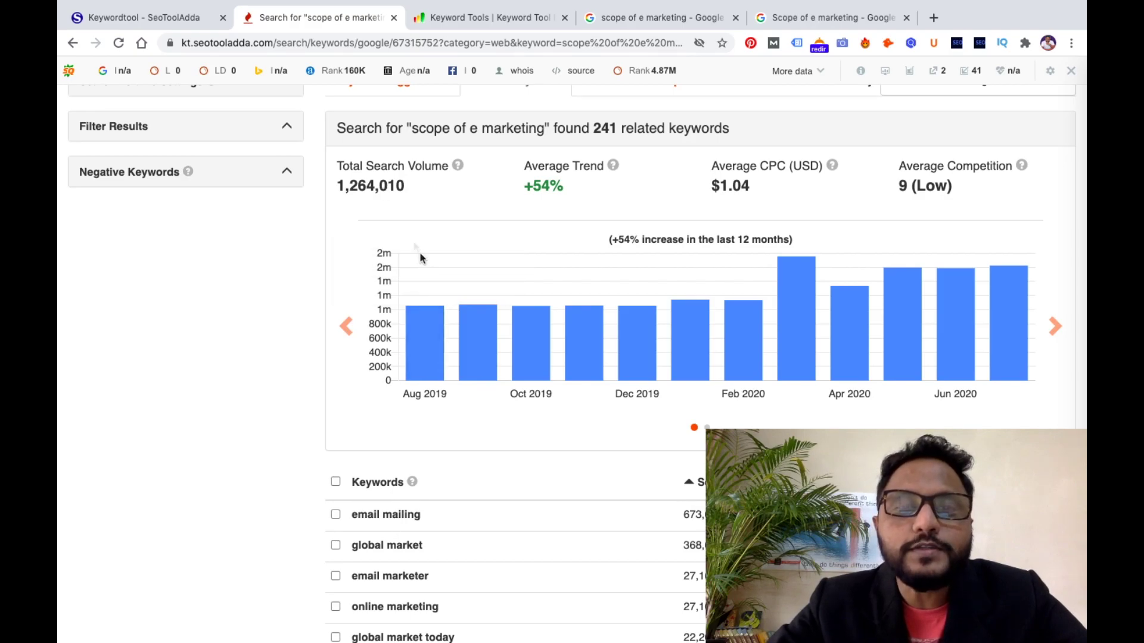
pyautogui.scroll(-20, 563, 207)
pyautogui.click(335, 350)
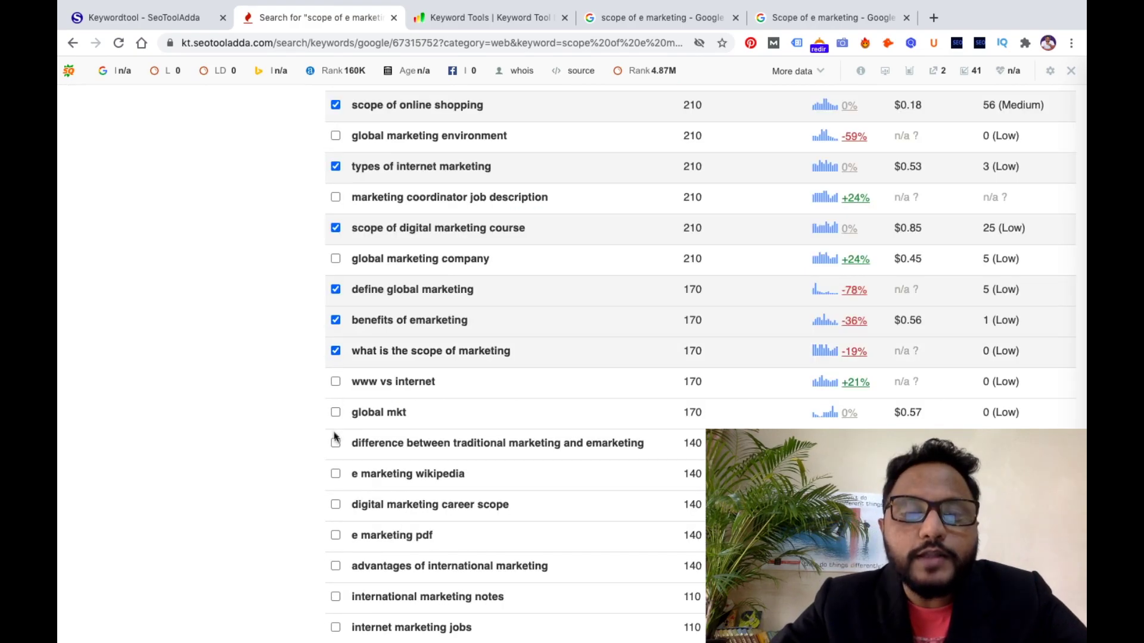
pyautogui.scroll(-3, 334, 424)
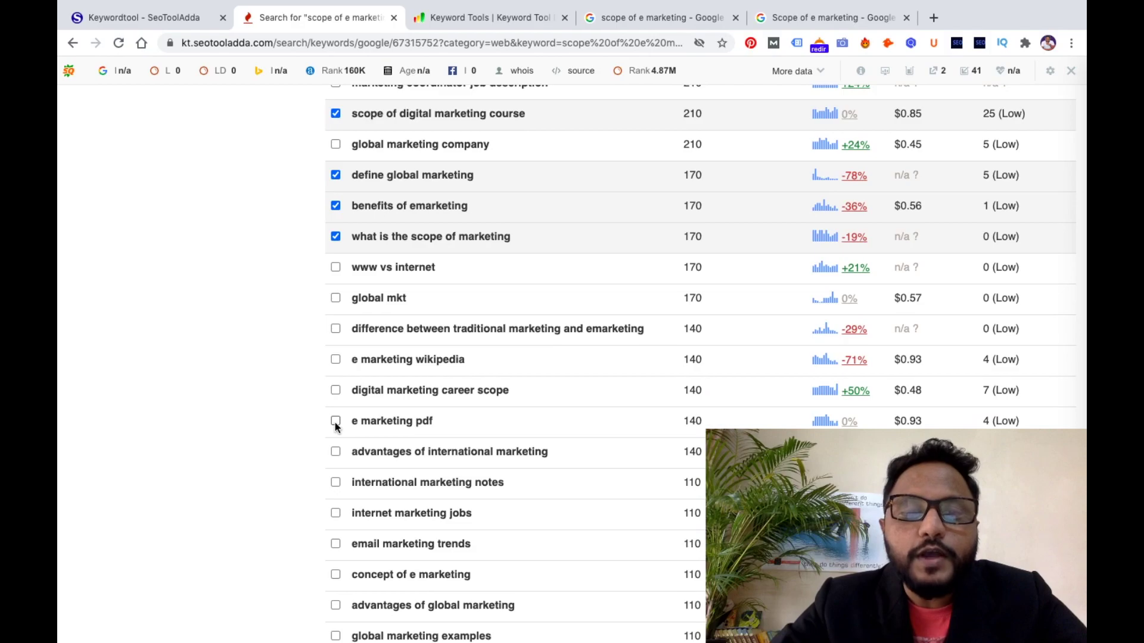
pyautogui.click(335, 337)
pyautogui.click(336, 368)
pyautogui.click(335, 398)
# Select all keywords in the related keywords list and export them as an Excel file
pyautogui.scroll(20, 390, 400)
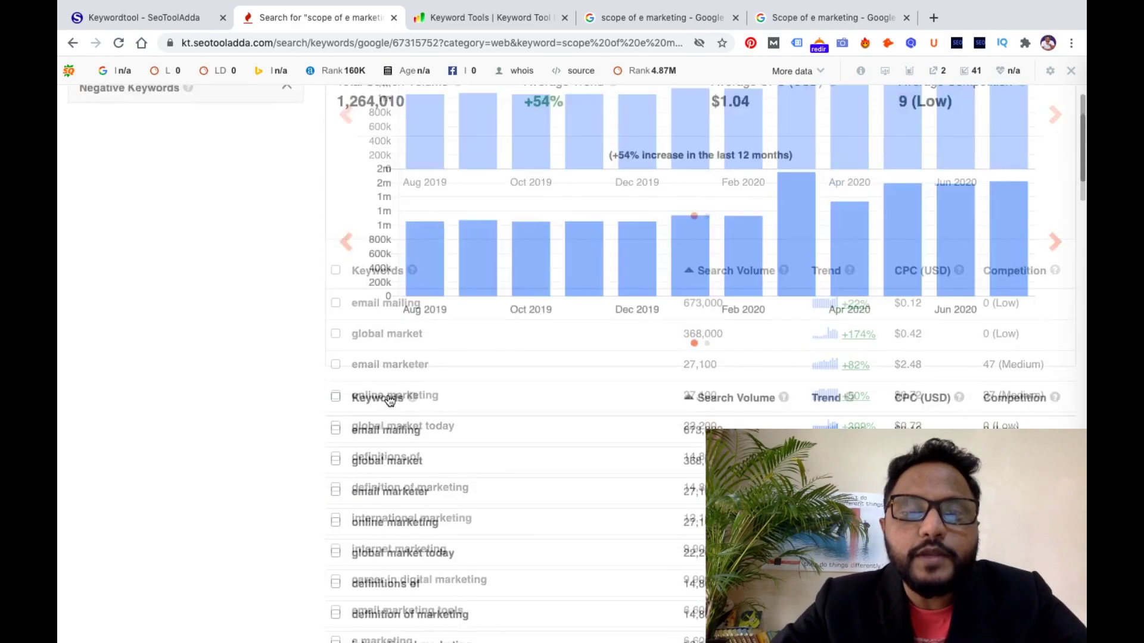
pyautogui.scroll(-3, 390, 400)
pyautogui.click(335, 469)
pyautogui.scroll(-20, 335, 469)
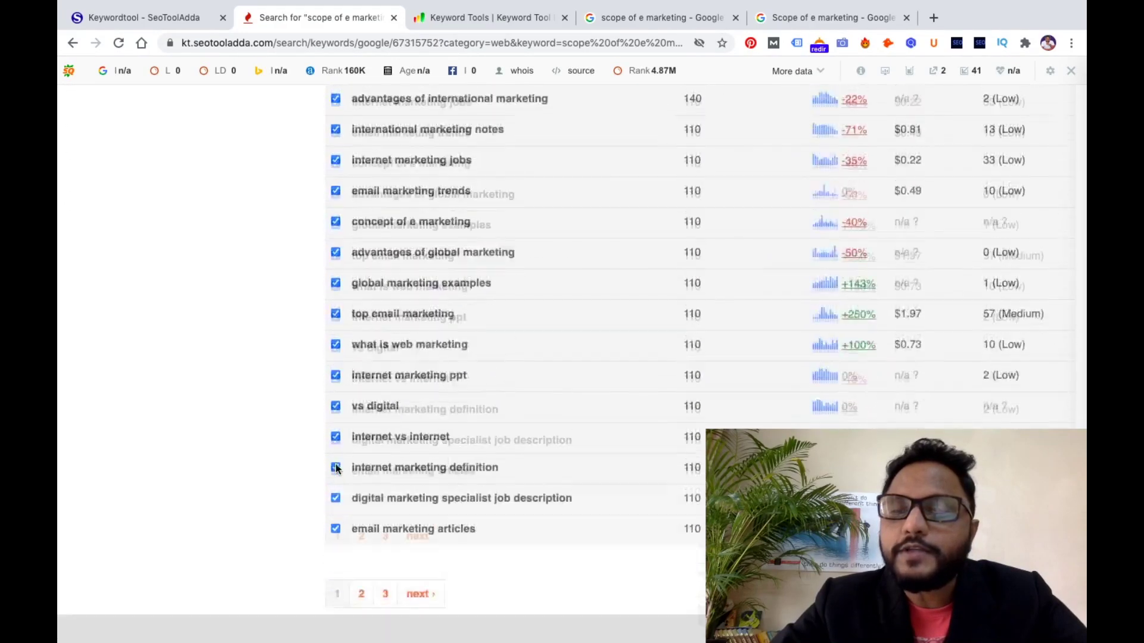
pyautogui.scroll(20, 335, 471)
pyautogui.scroll(-5, 335, 473)
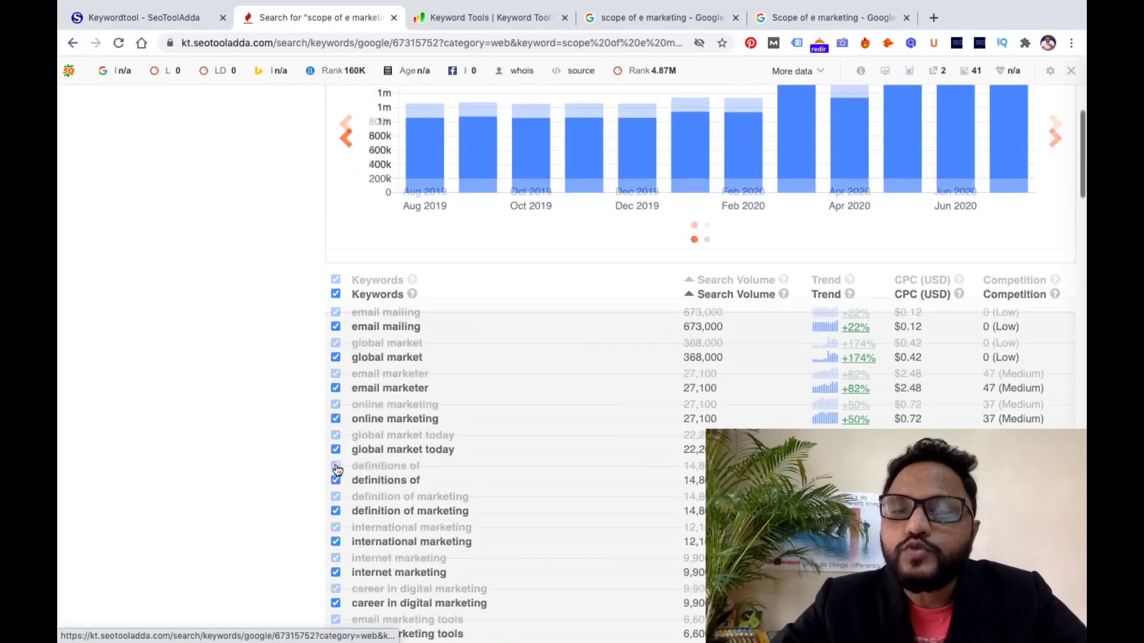
pyautogui.scroll(-20, 465, 371)
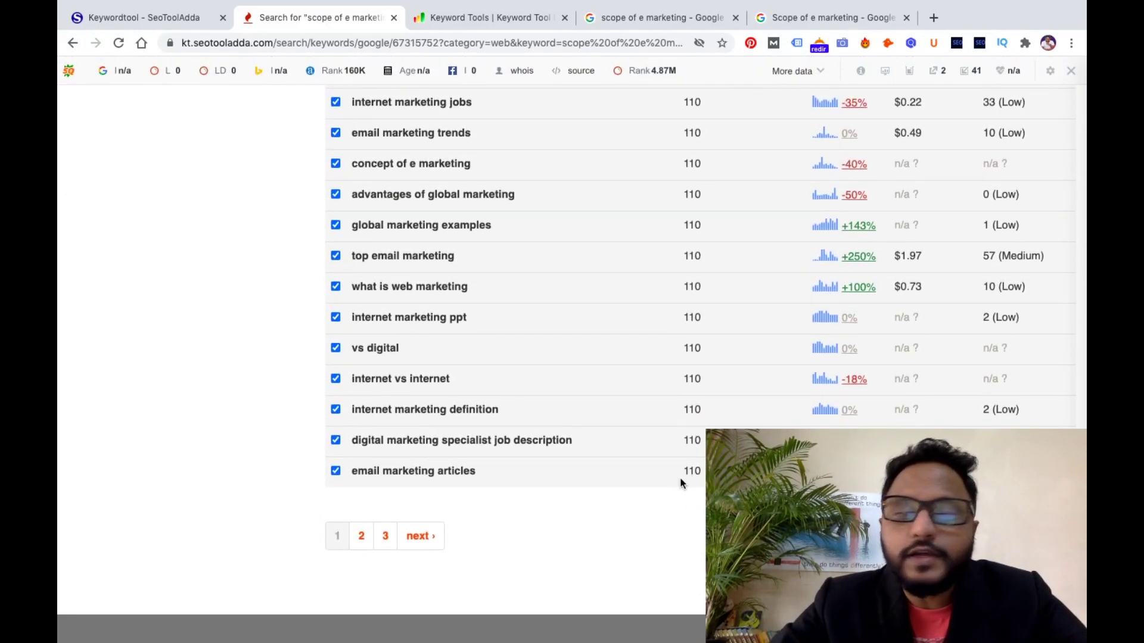
pyautogui.scroll(10, 513, 357)
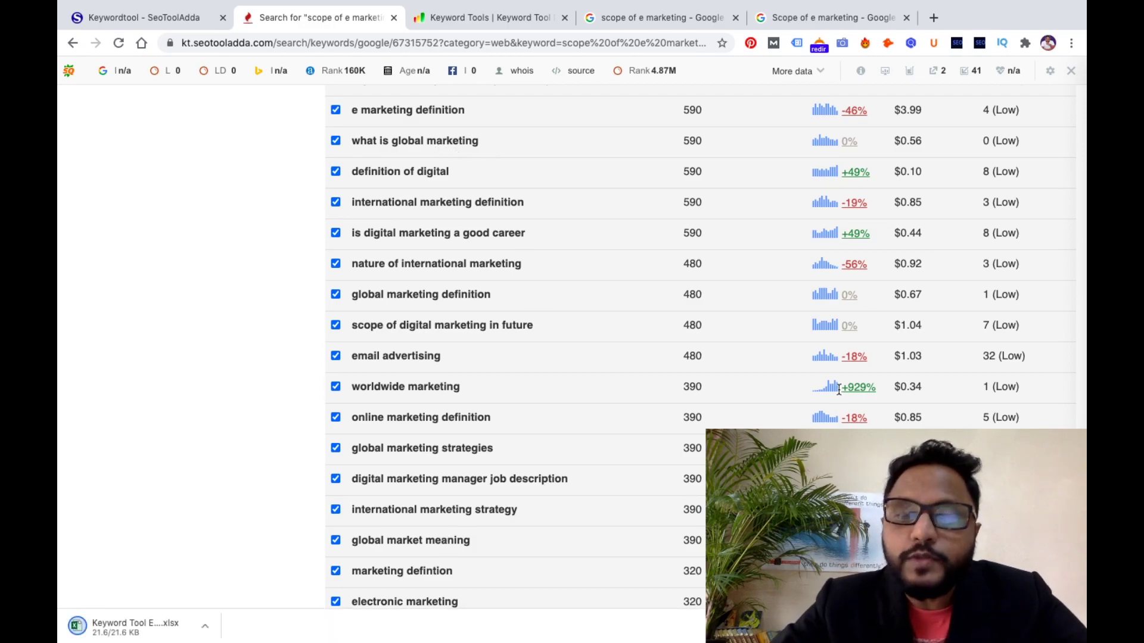
# Open the exported Keyword Tool workbook in Excel and add filters to the header row A1:E1
pyautogui.click(127, 623)
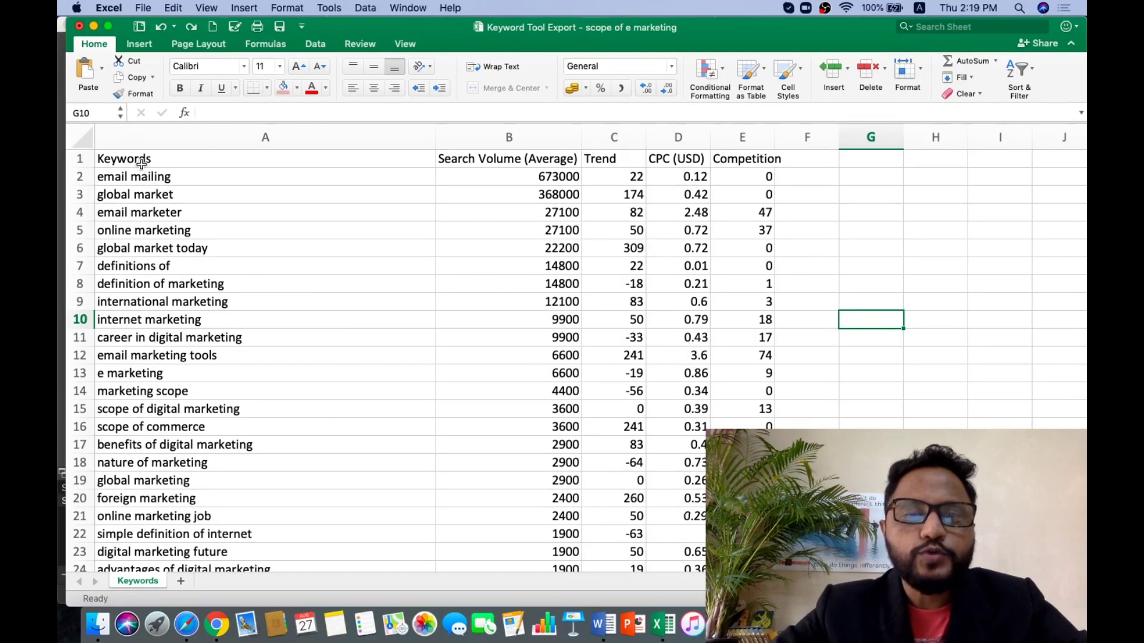
pyautogui.click(143, 162)
pyautogui.hotkey('shift', 'Right')
pyautogui.hotkey('shift', 'Right')
pyautogui.hotkey('shift', 'Right')
pyautogui.hotkey('shift', 'Right')
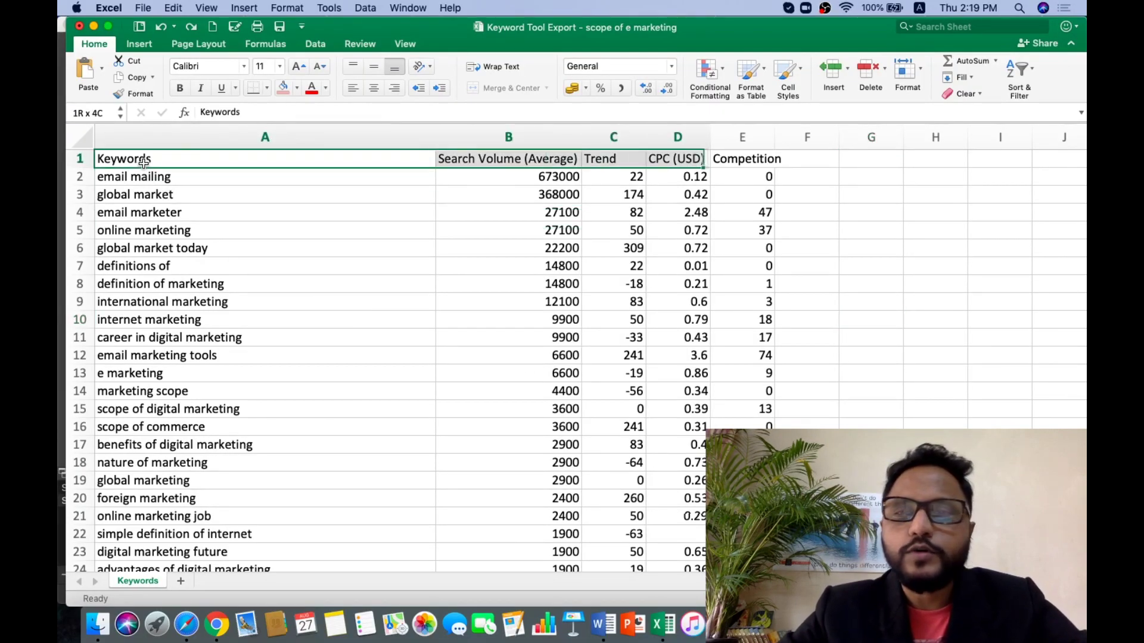
pyautogui.click(1029, 85)
pyautogui.click(1016, 154)
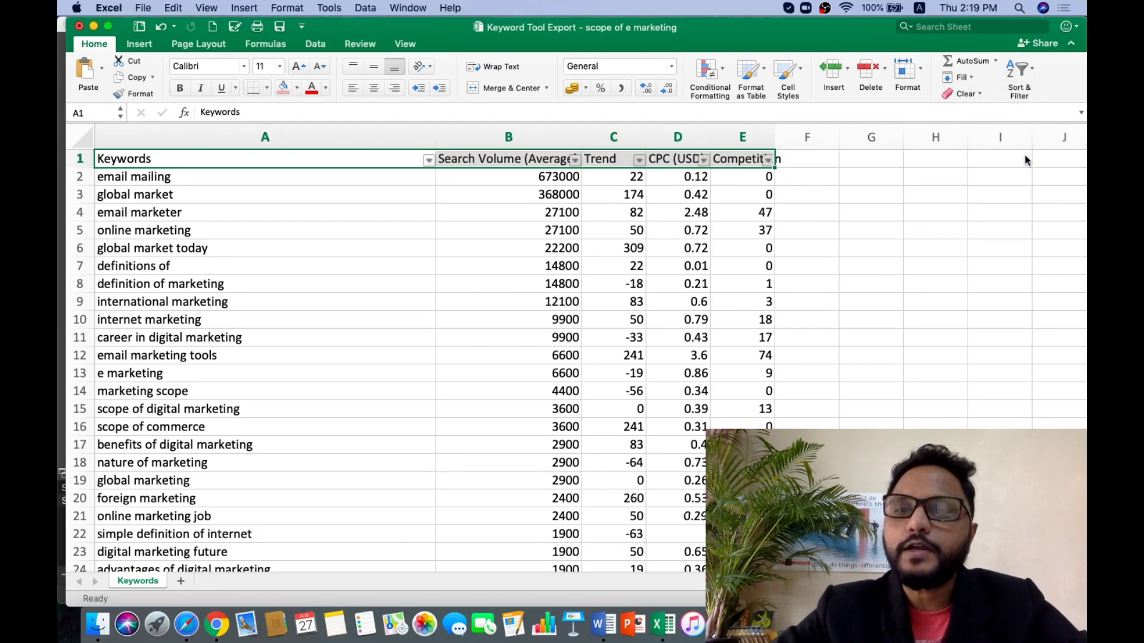
# Clear all values in the Search Volume (Average) filter and show only the volume 110
pyautogui.click(575, 161)
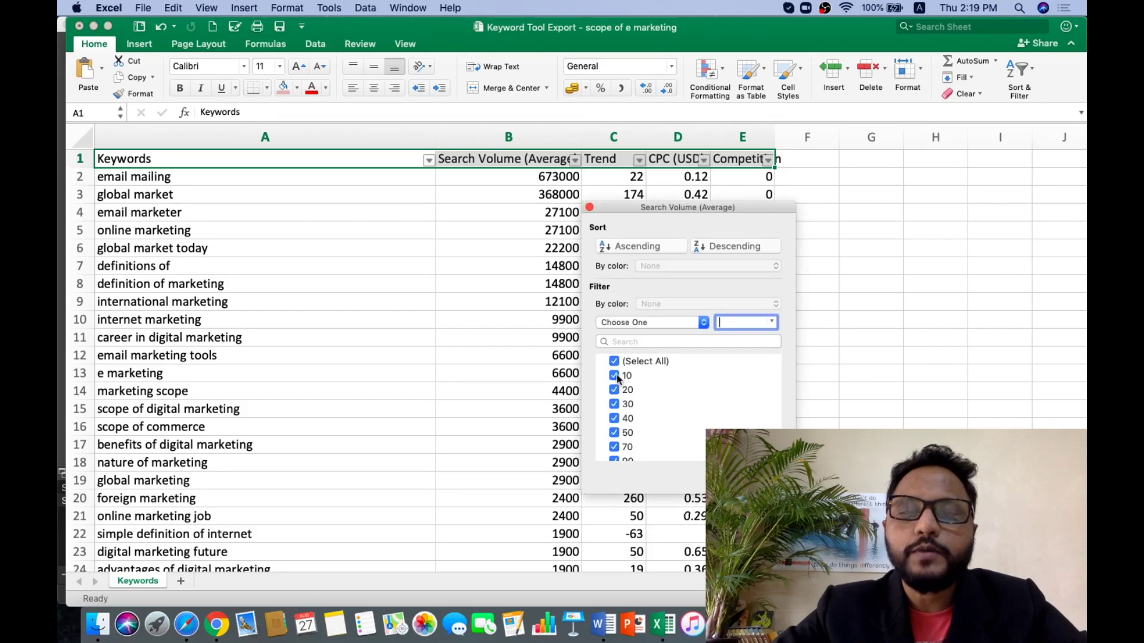
pyautogui.scroll(-5, 615, 417)
pyautogui.scroll(5, 616, 421)
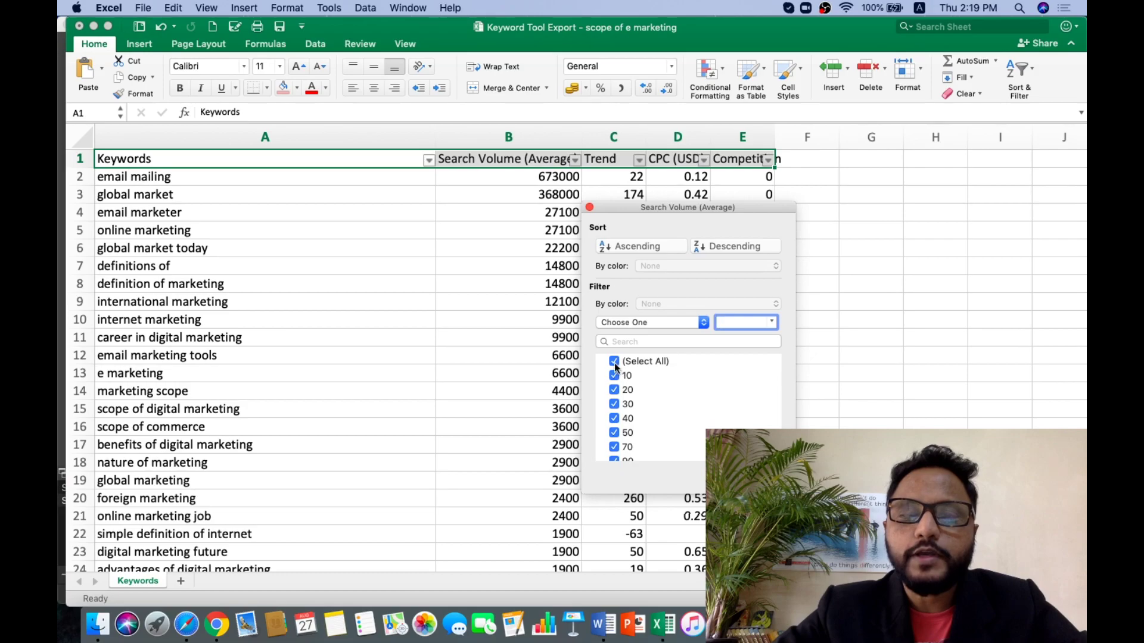
pyautogui.click(615, 362)
pyautogui.scroll(-4, 619, 411)
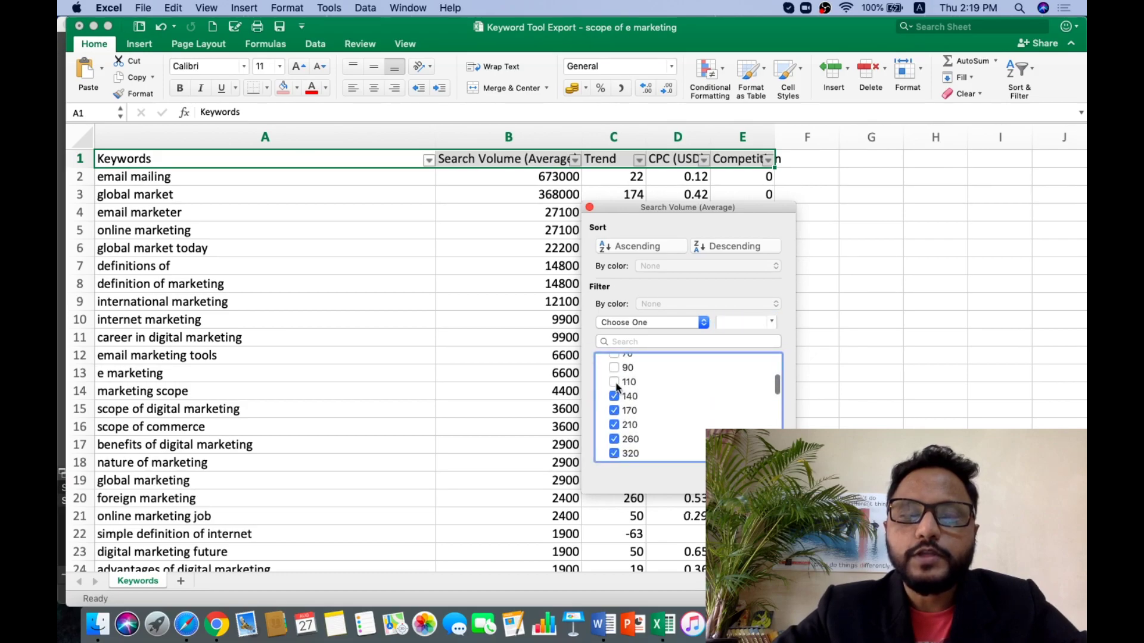
pyautogui.click(618, 387)
# Add the volume 390 to the values shown by the Search Volume (Average) filter
pyautogui.scroll(-3, 618, 429)
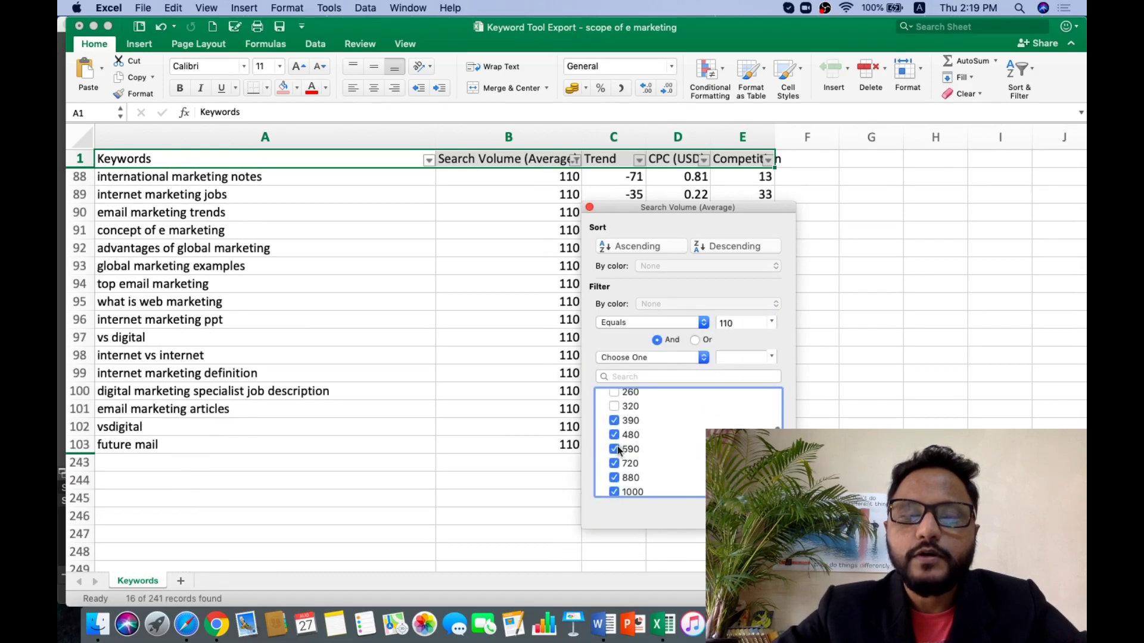
pyautogui.click(616, 421)
pyautogui.scroll(2, 617, 438)
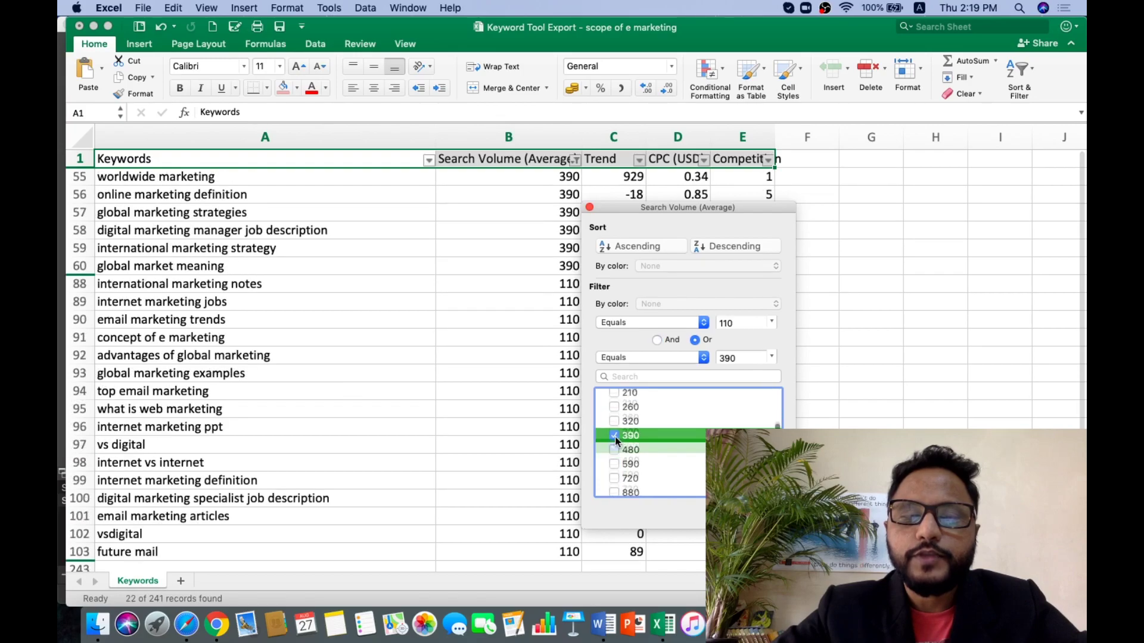
# Try including the volume 1300 in the Search Volume (Average) filter and clear it again
pyautogui.scroll(-6, 617, 438)
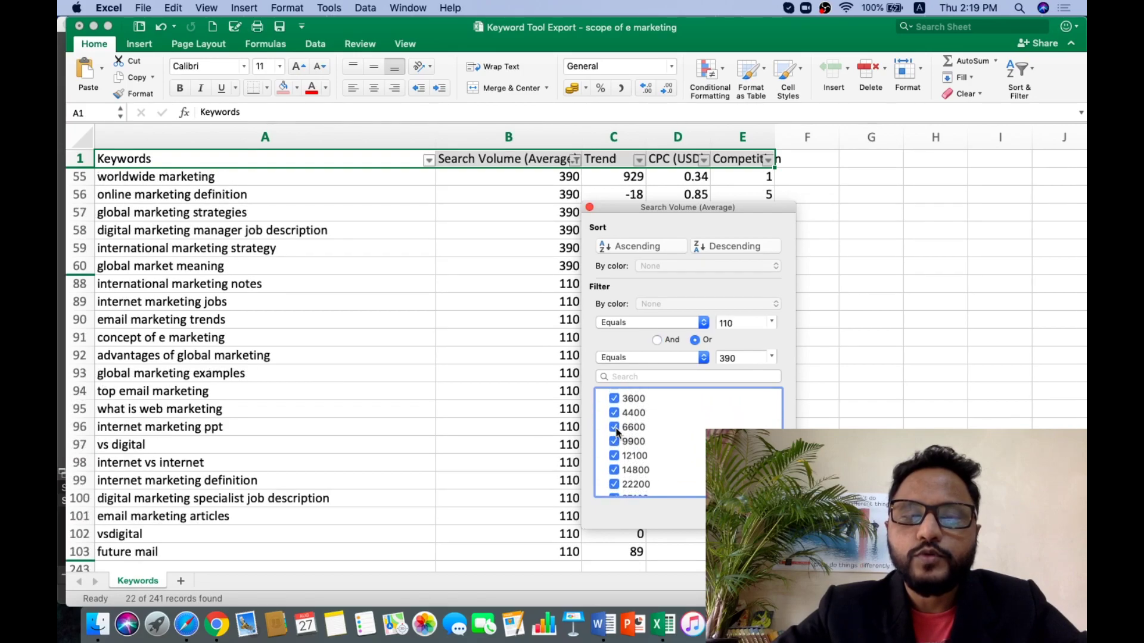
pyautogui.scroll(2, 616, 432)
pyautogui.click(616, 427)
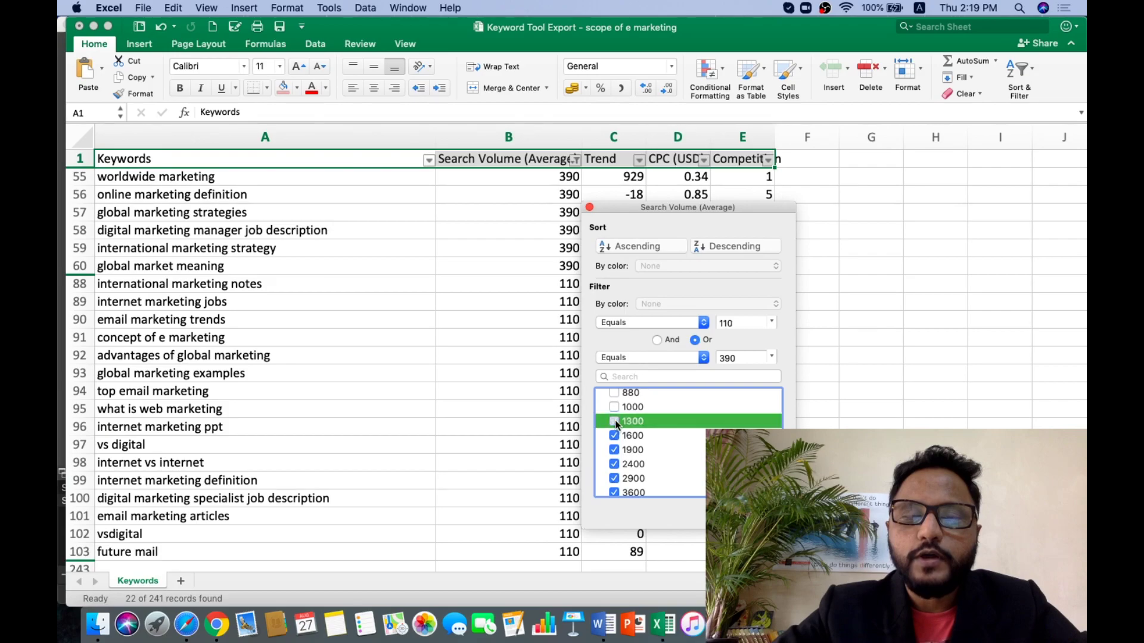
pyautogui.scroll(-6, 615, 413)
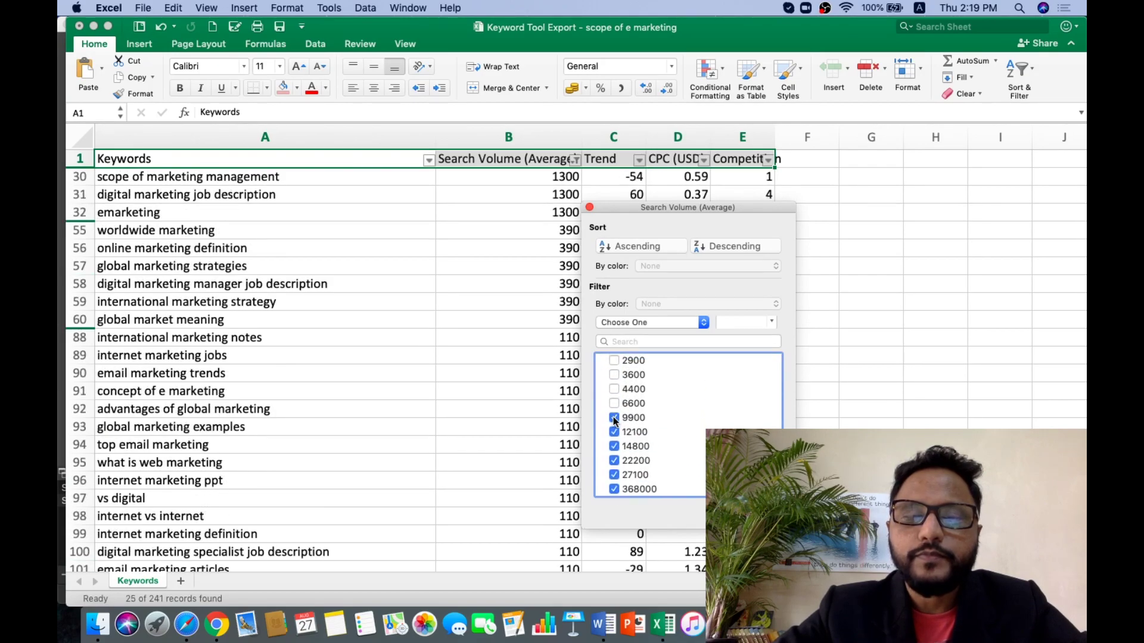
pyautogui.click(615, 420)
pyautogui.click(615, 420)
pyautogui.scroll(6, 615, 417)
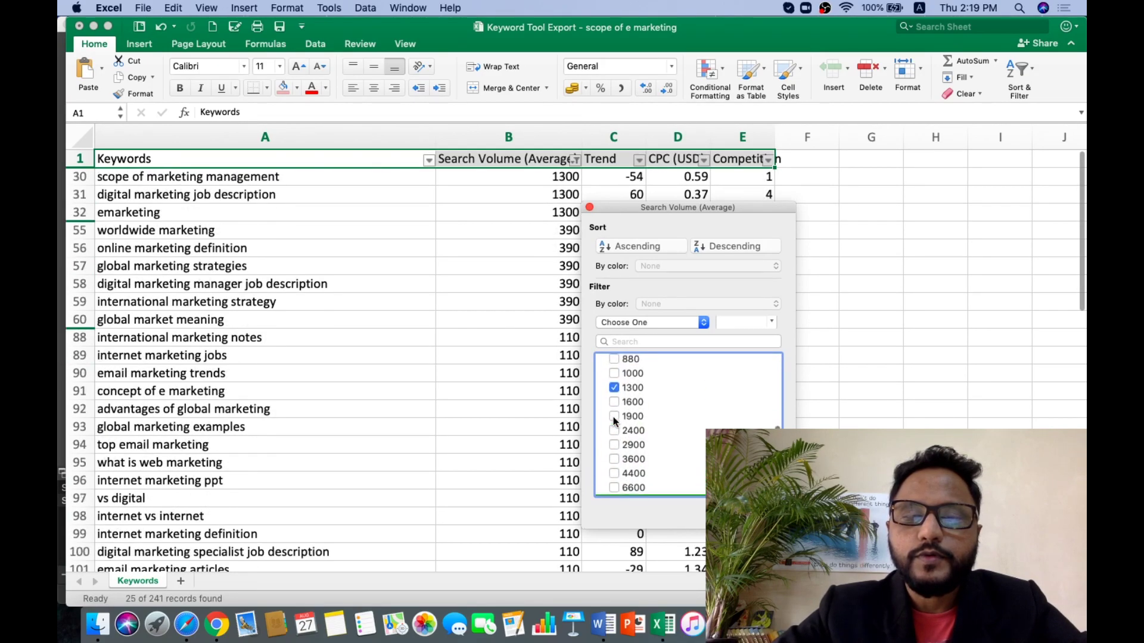
pyautogui.click(615, 390)
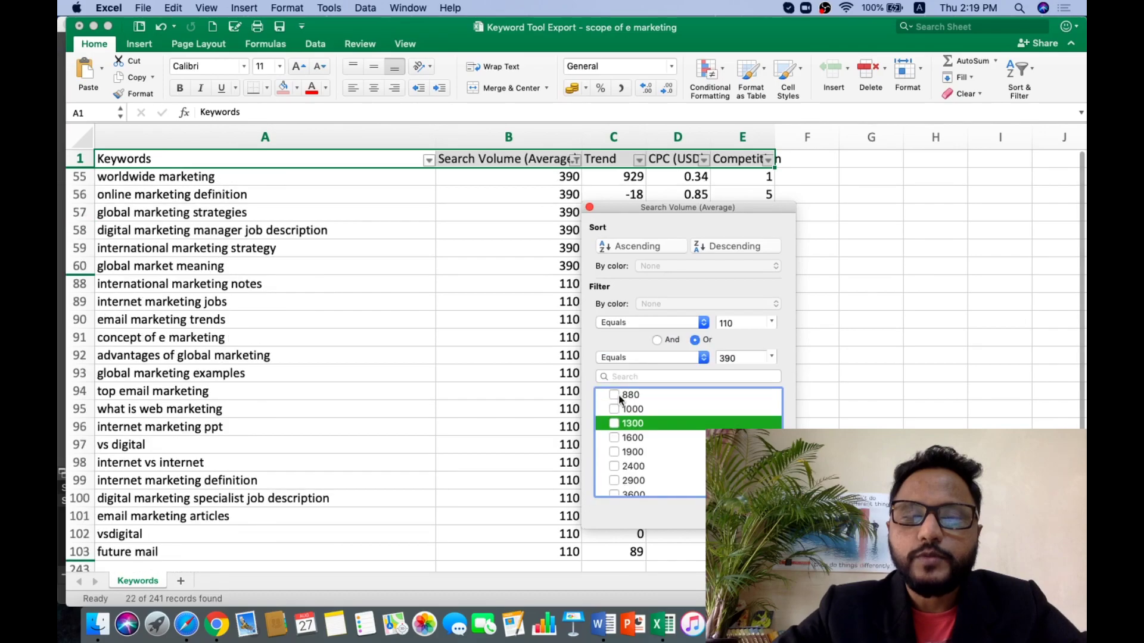
# Include the search volumes 320, 260, 210, 170 and 140 in the Search Volume (Average) filter
pyautogui.scroll(3, 632, 417)
pyautogui.scroll(-1, 621, 434)
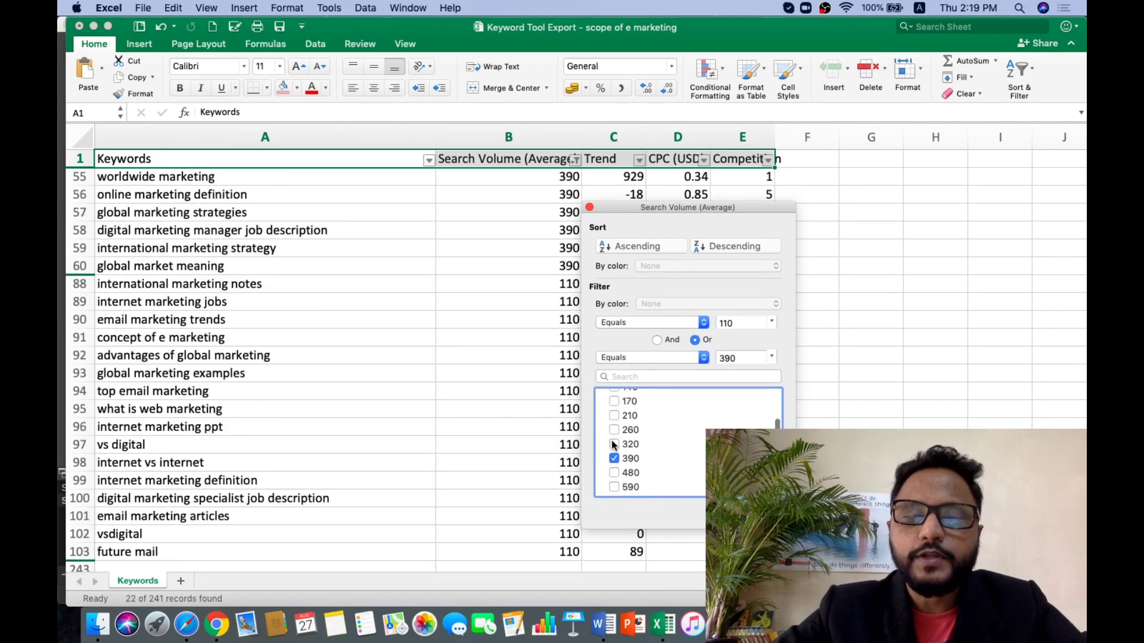
pyautogui.click(614, 445)
pyautogui.click(615, 395)
pyautogui.click(615, 381)
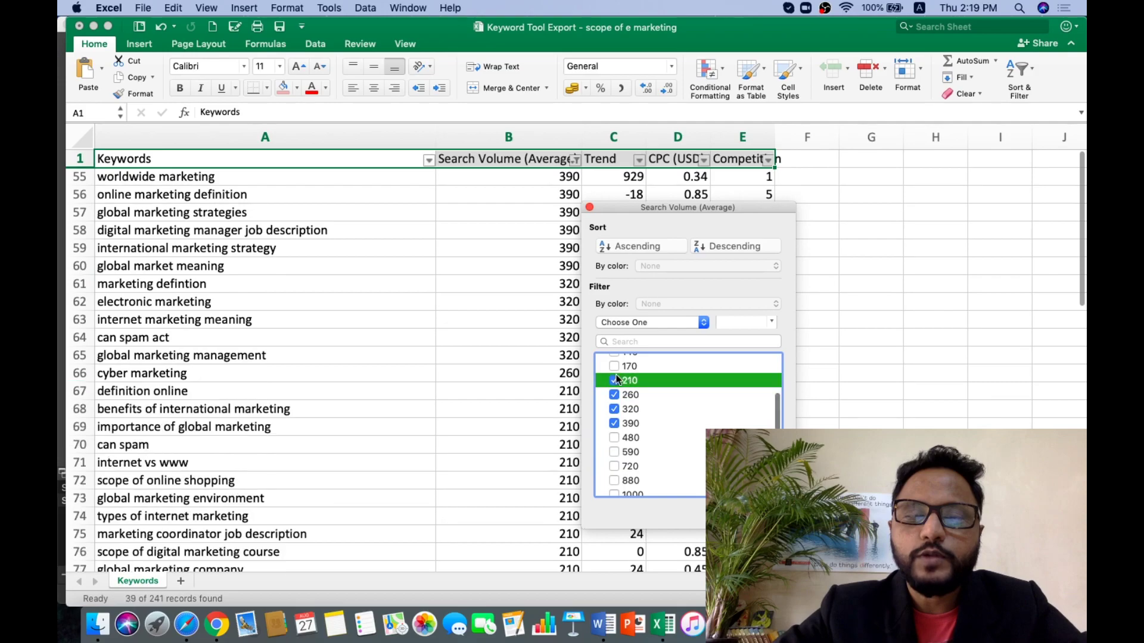
pyautogui.click(615, 366)
pyautogui.scroll(3, 613, 362)
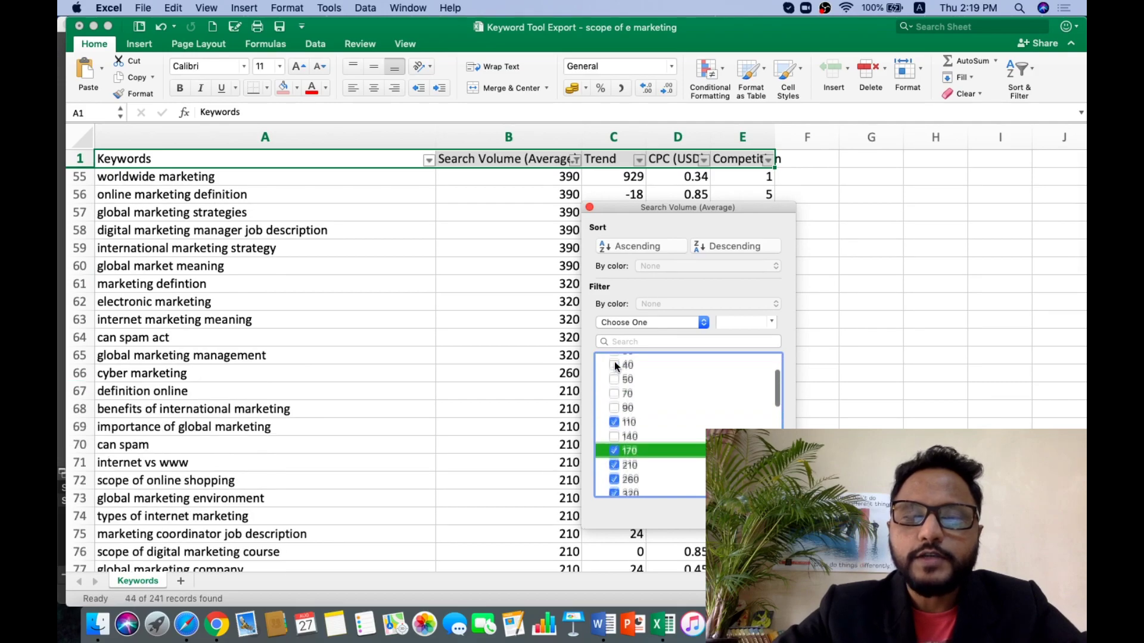
pyautogui.click(613, 431)
# Include the search volumes 480, 590, 720 and 880 as well and close the Search Volume filter
pyautogui.scroll(-3, 614, 433)
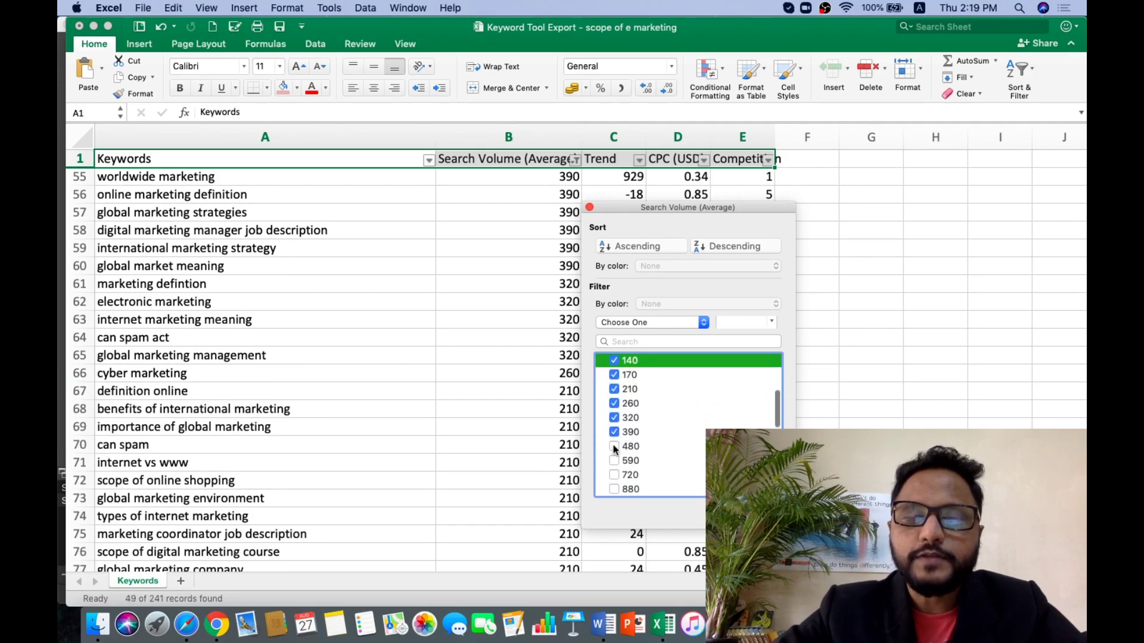
pyautogui.click(614, 446)
pyautogui.click(614, 461)
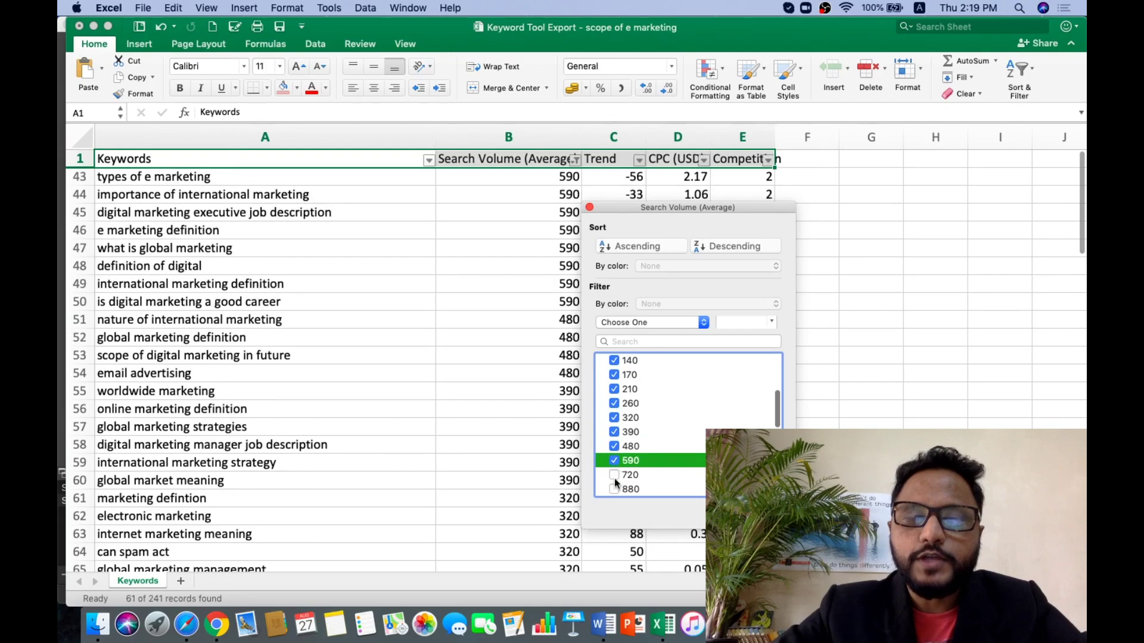
pyautogui.click(613, 477)
pyautogui.click(614, 488)
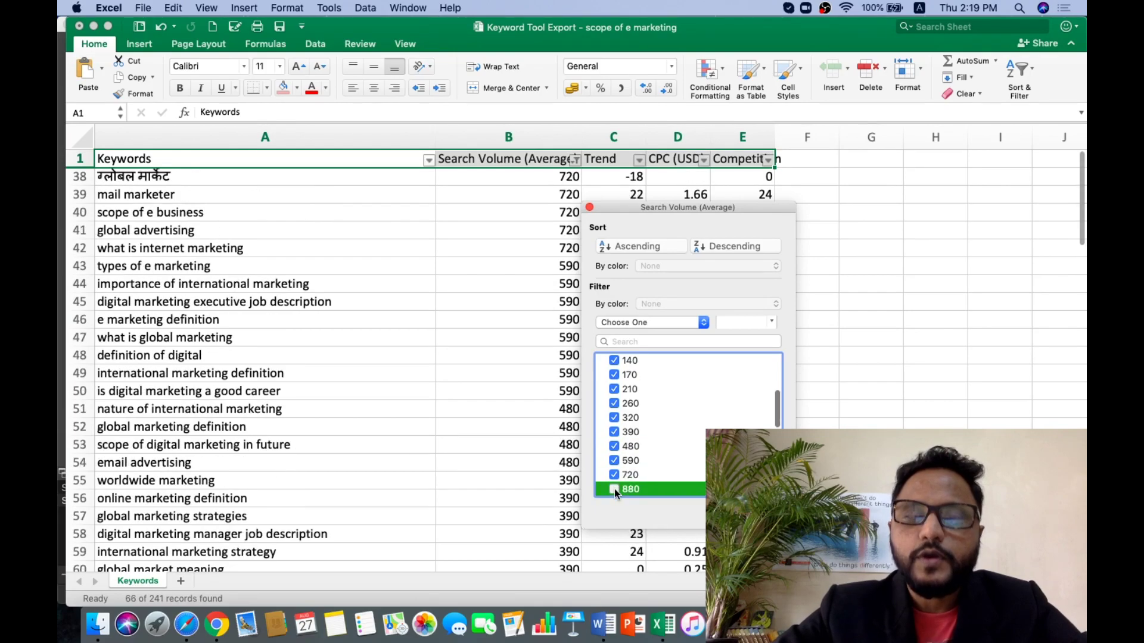
pyautogui.click(590, 208)
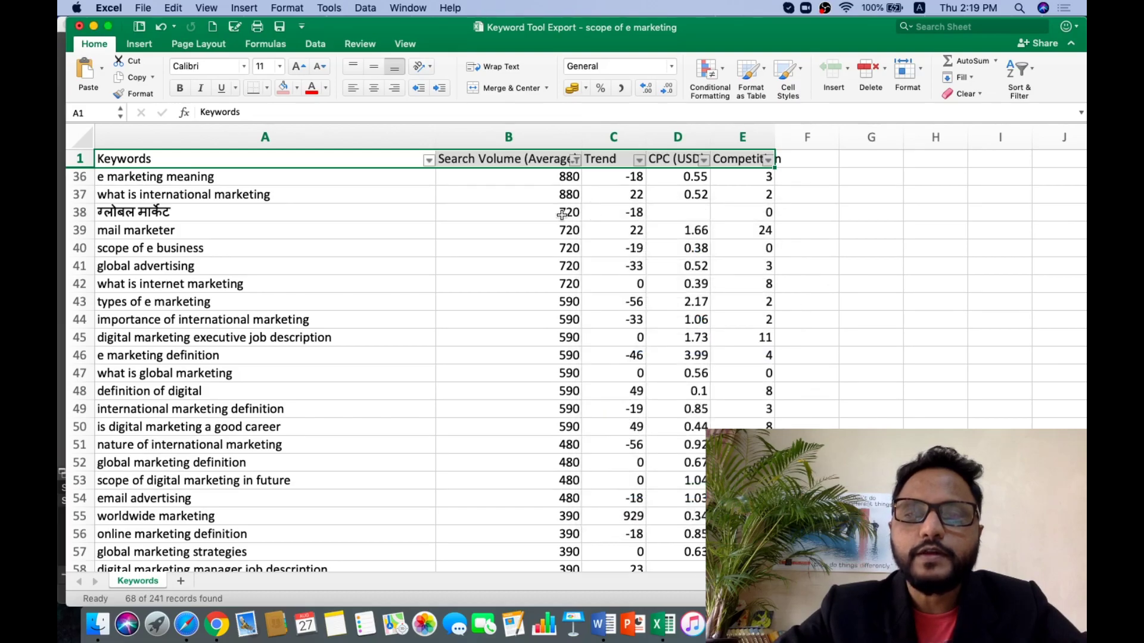
# Look through the keywords that remain after filtering by search volume, including "e marketing definition"
pyautogui.click(225, 175)
pyautogui.scroll(-4, 185, 250)
pyautogui.click(151, 271)
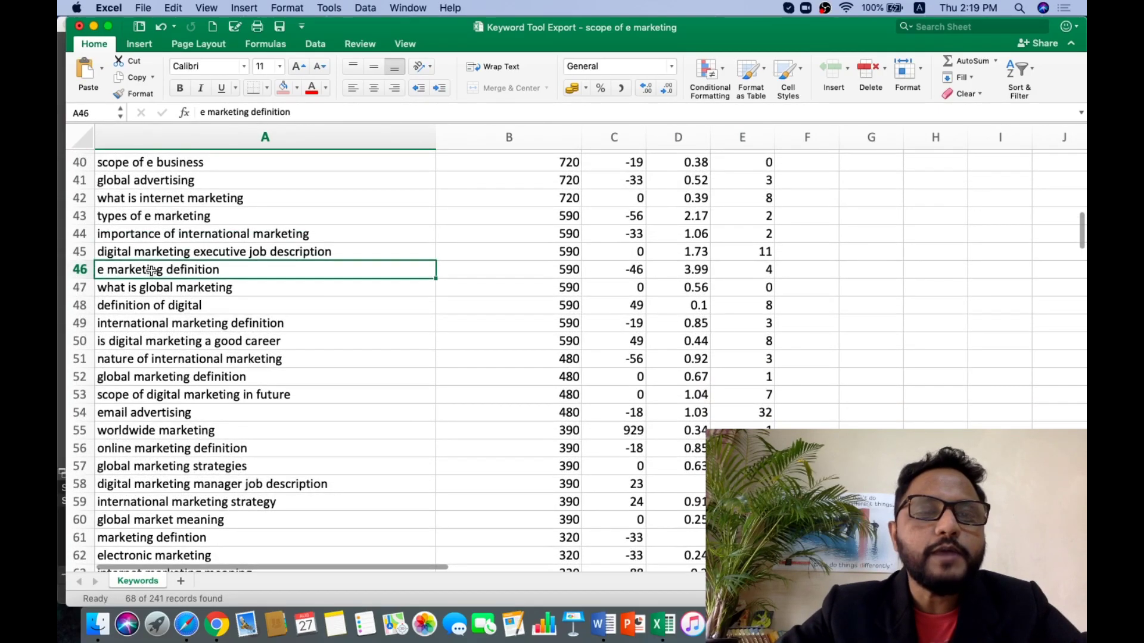
pyautogui.scroll(-6, 144, 370)
pyautogui.scroll(-3, 144, 371)
pyautogui.scroll(13, 776, 180)
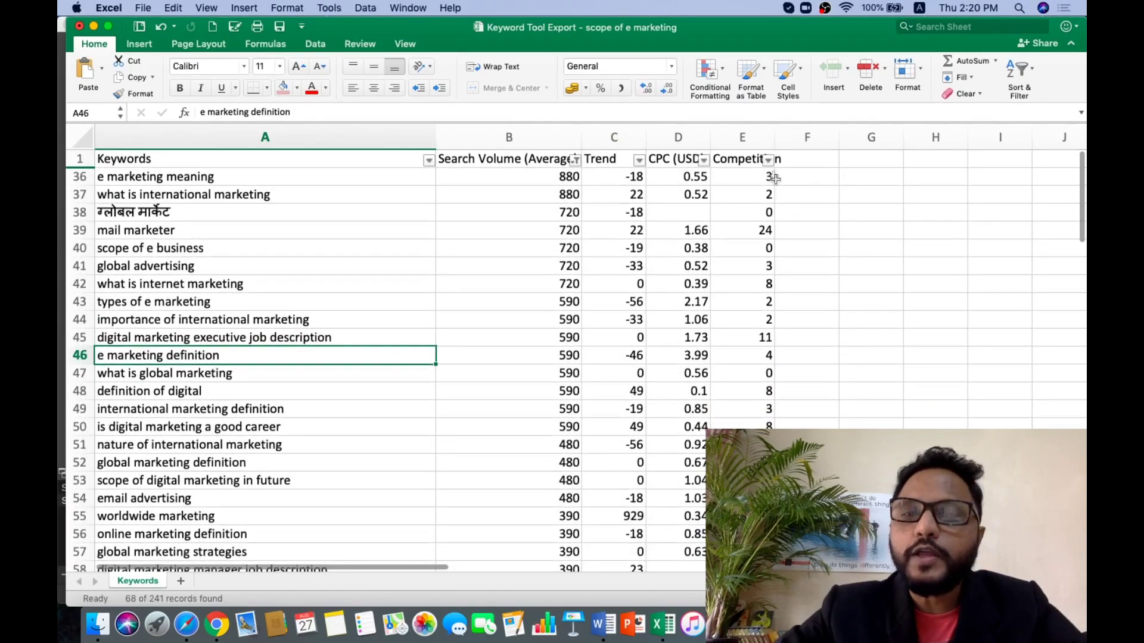
# Clear all values in the Competition column's filter and show only competition 10
pyautogui.click(768, 159)
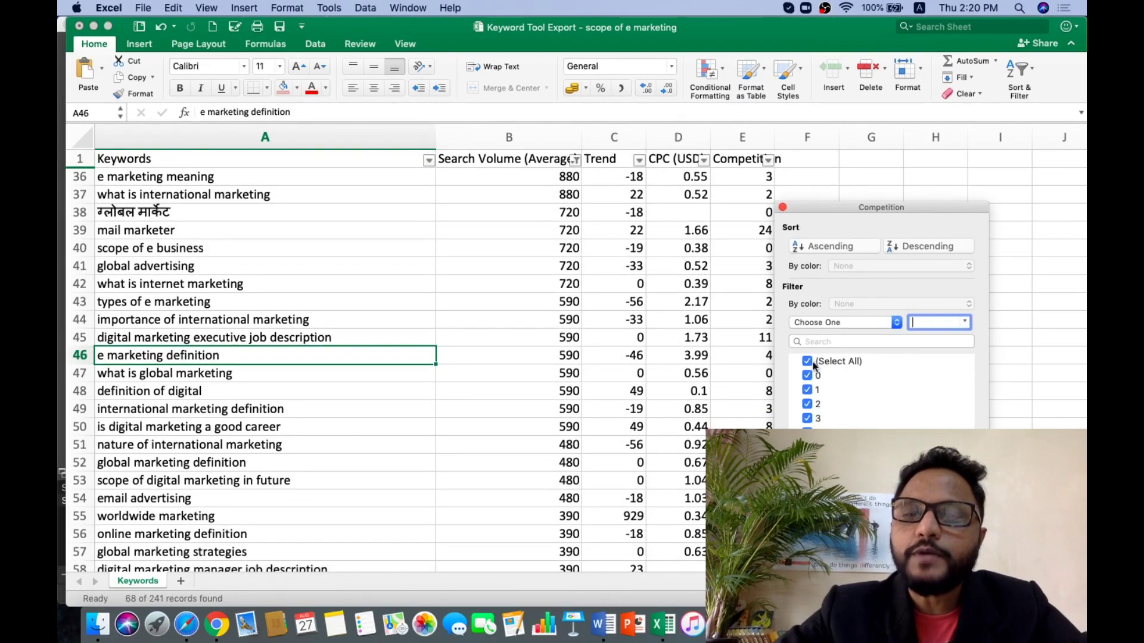
pyautogui.click(807, 361)
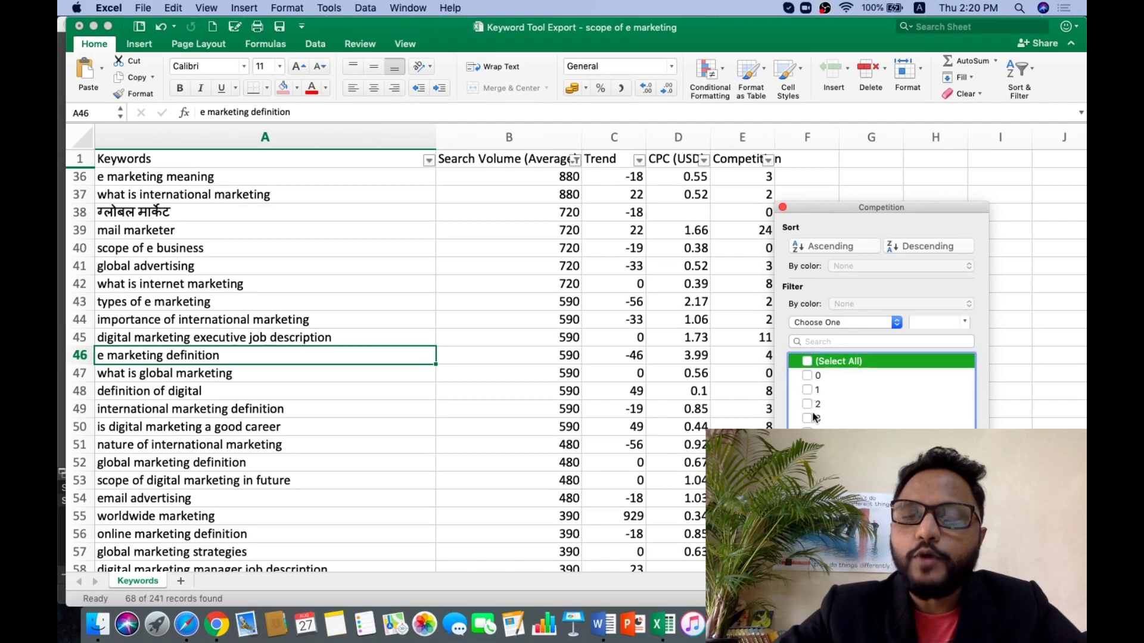
pyautogui.scroll(-5, 814, 416)
pyautogui.scroll(2, 813, 416)
pyautogui.click(806, 389)
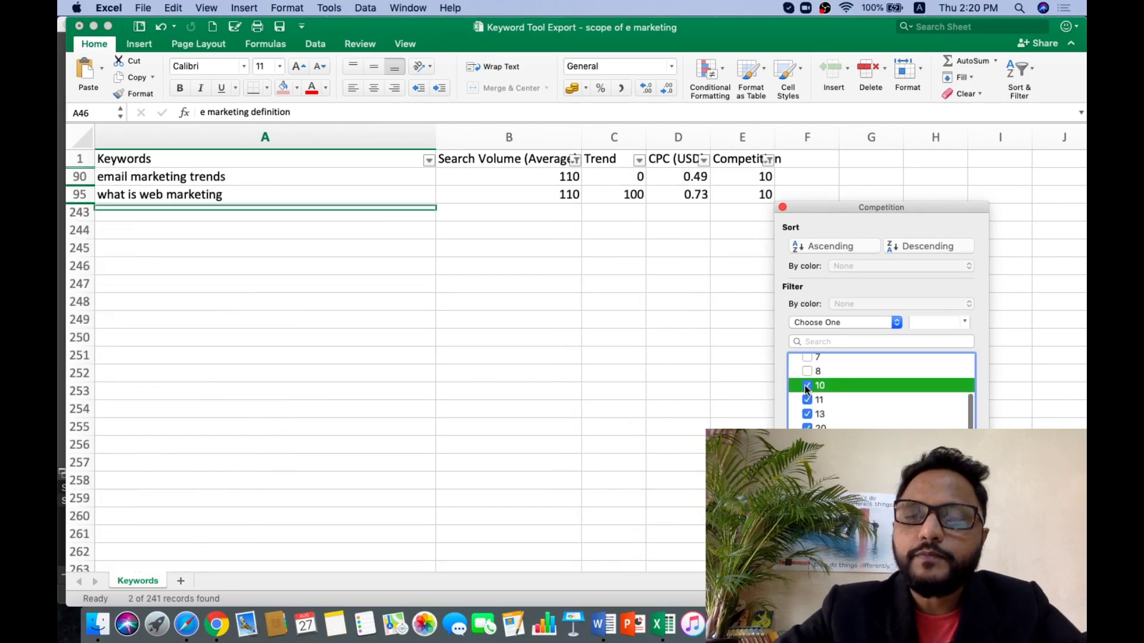
pyautogui.scroll(-5, 807, 425)
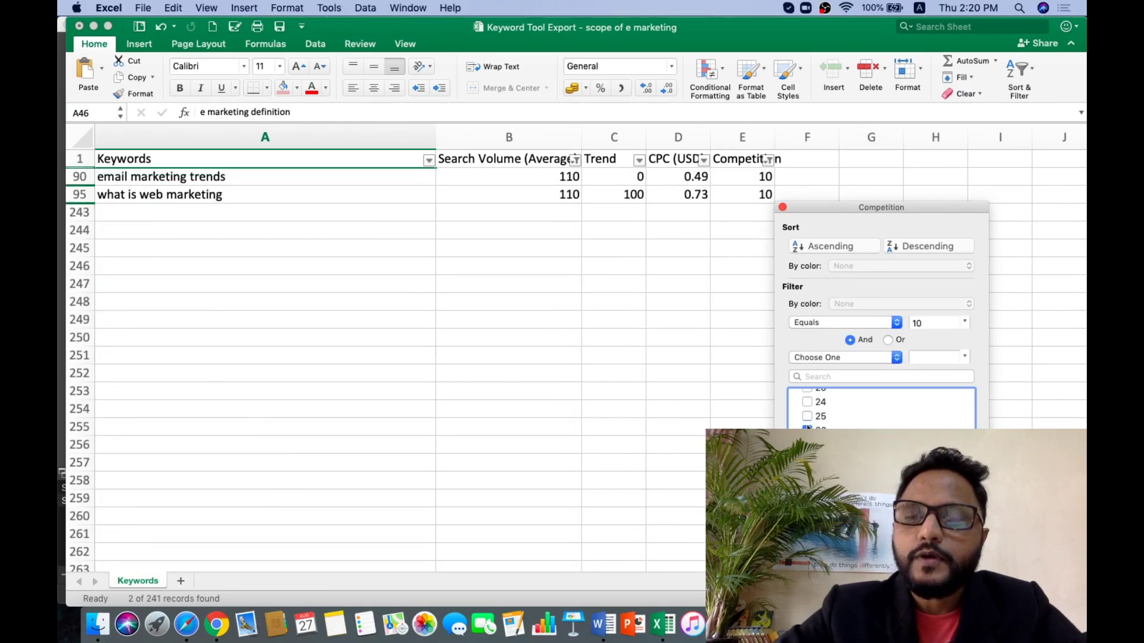
# Adjust the Competition filter so that it shows the values 0 and 10
pyautogui.click(820, 432)
pyautogui.scroll(10, 811, 411)
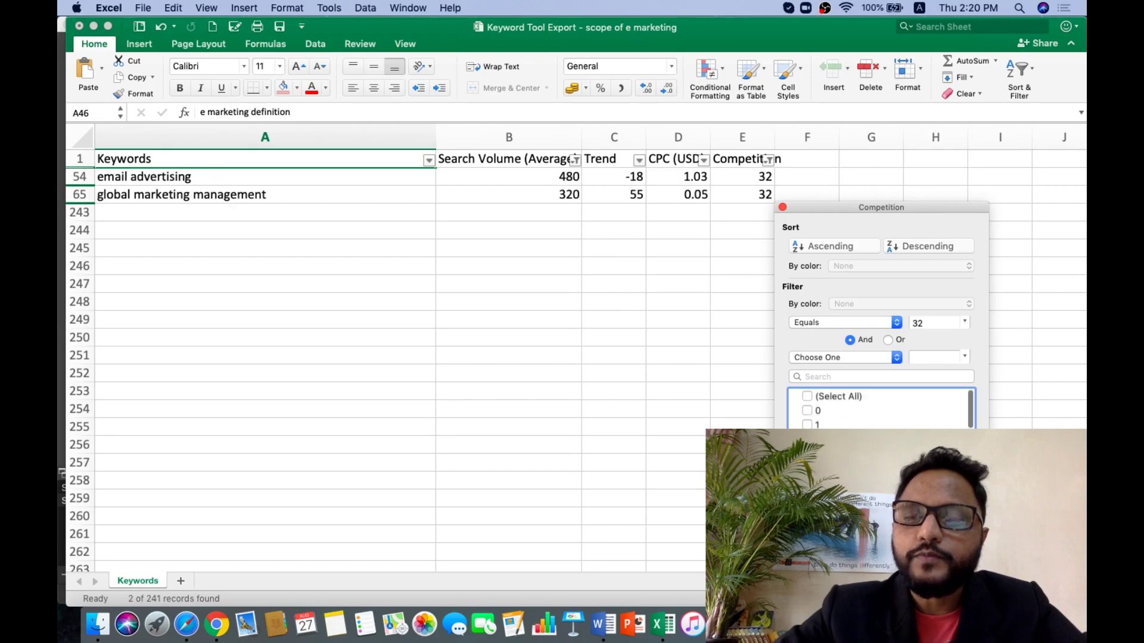
pyautogui.click(808, 411)
pyautogui.scroll(-2, 808, 412)
pyautogui.click(809, 435)
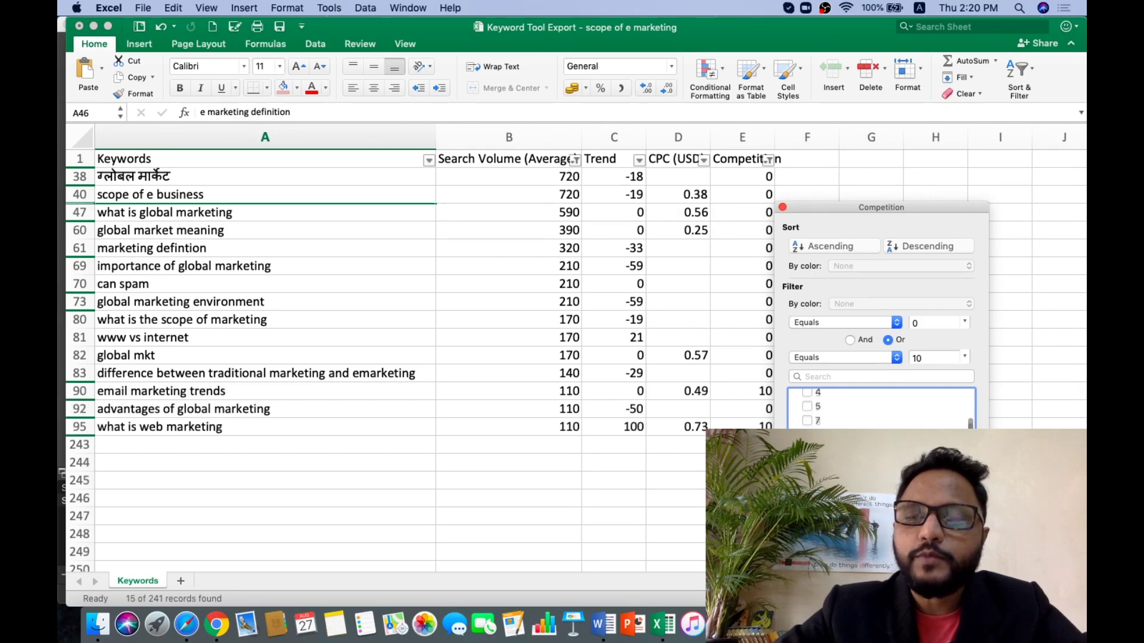
# Add the competition values 8, 7, 5, 4, 3, 2 and 1 to the Competition filter and close it
pyautogui.scroll(1, 882, 411)
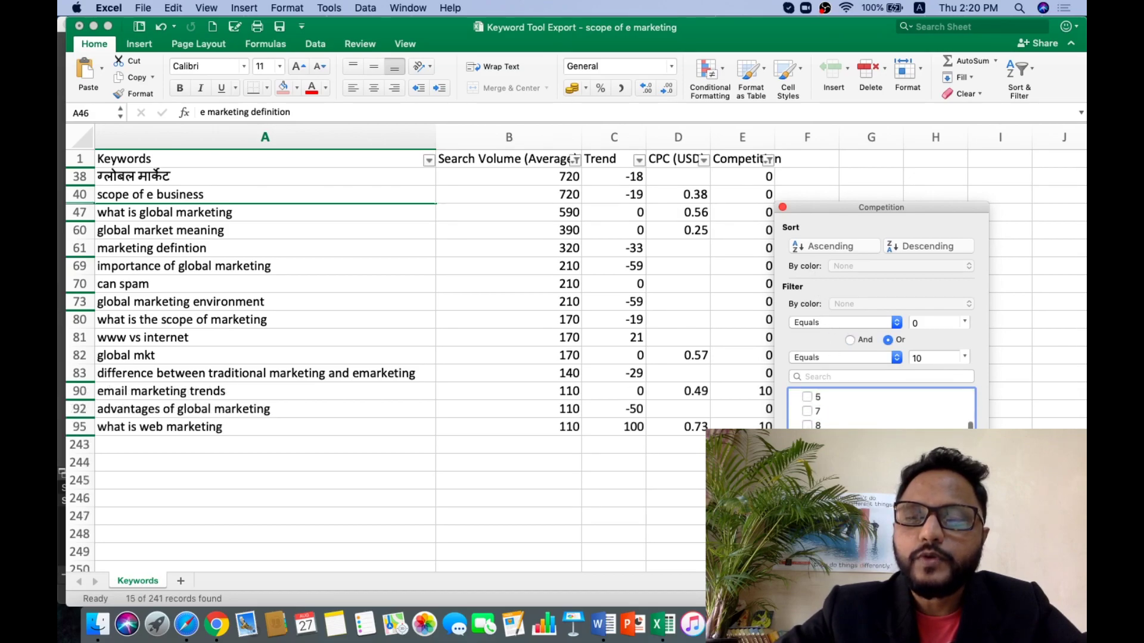
pyautogui.click(807, 425)
pyautogui.click(808, 376)
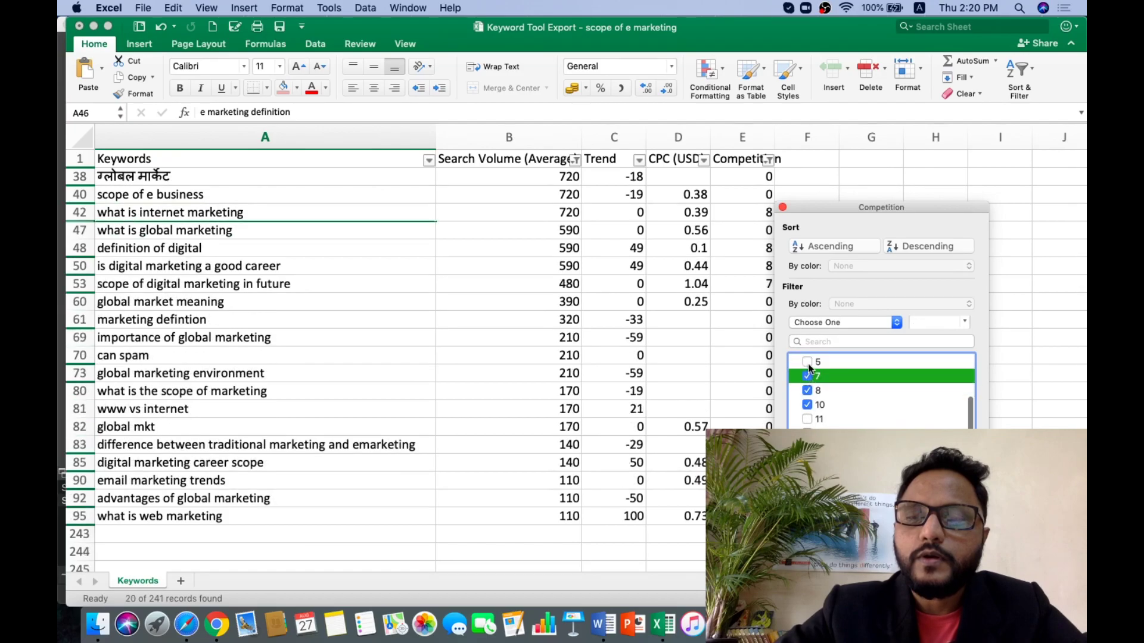
pyautogui.click(808, 363)
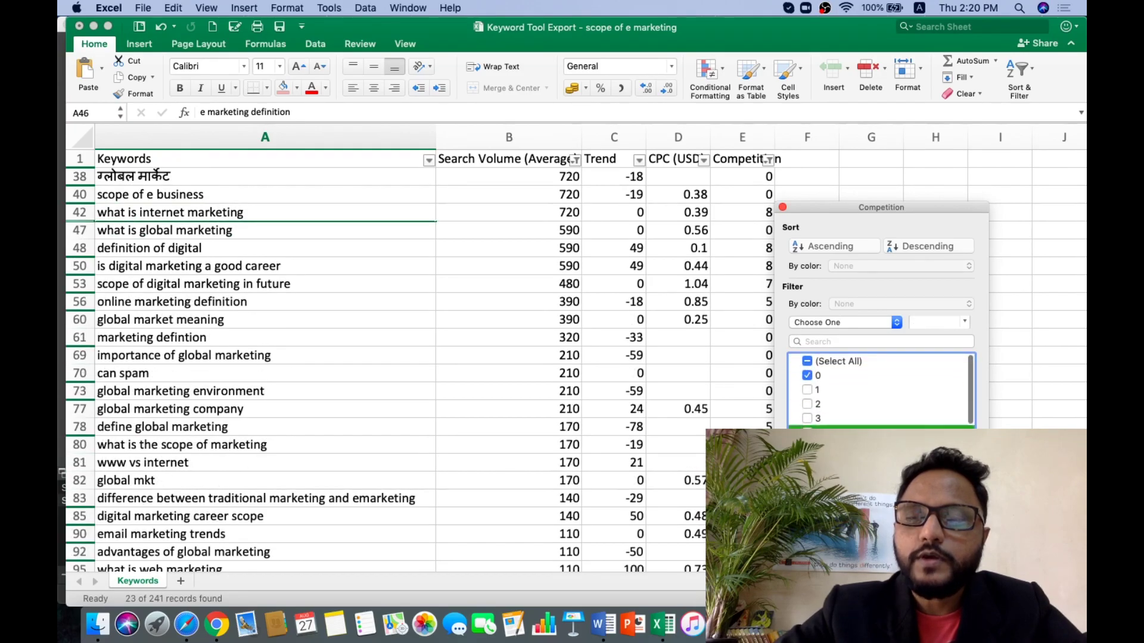
pyautogui.click(808, 433)
pyautogui.click(808, 418)
pyautogui.click(807, 404)
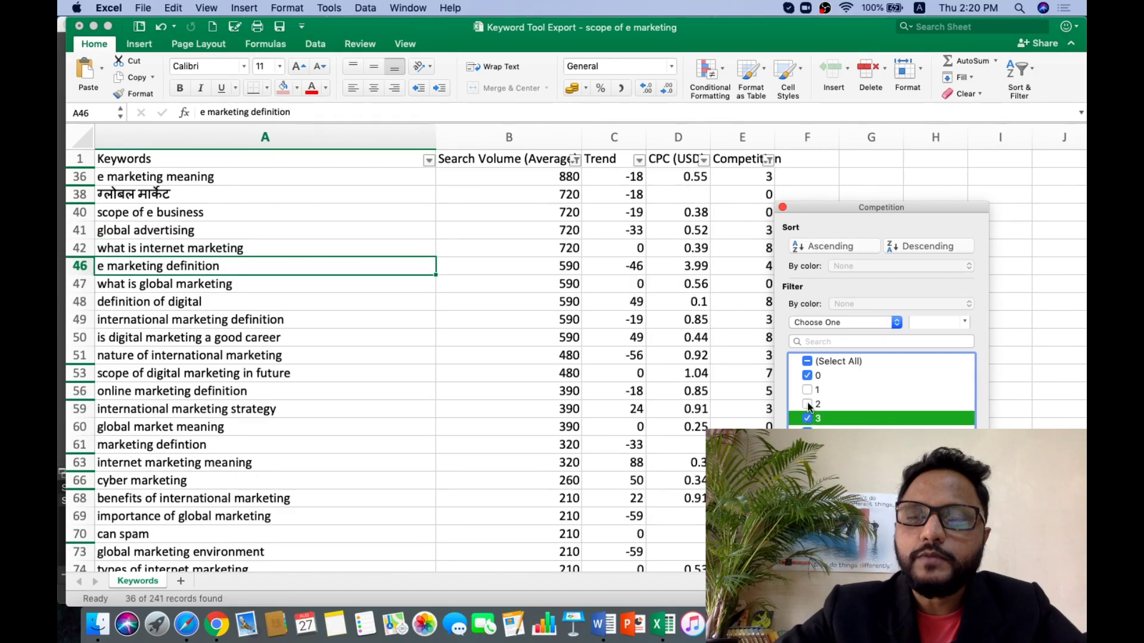
pyautogui.click(807, 391)
pyautogui.click(559, 401)
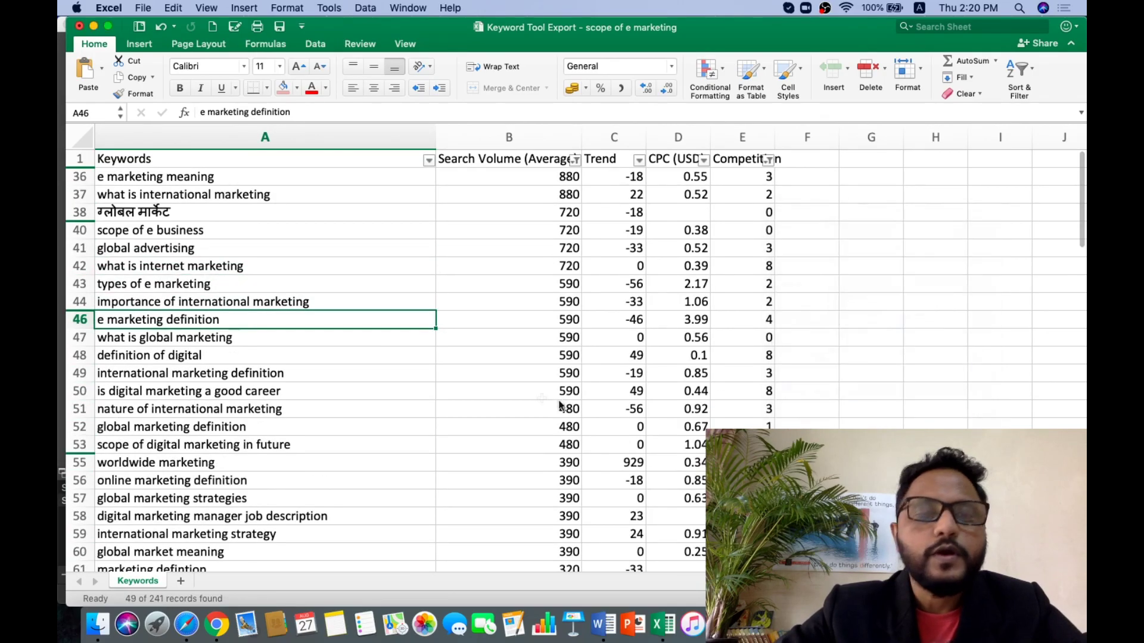
# Review the keyword list filtered by search volume and competition, checking the competition values
pyautogui.click(245, 286)
pyautogui.scroll(-3, 245, 289)
pyautogui.scroll(-4, 244, 288)
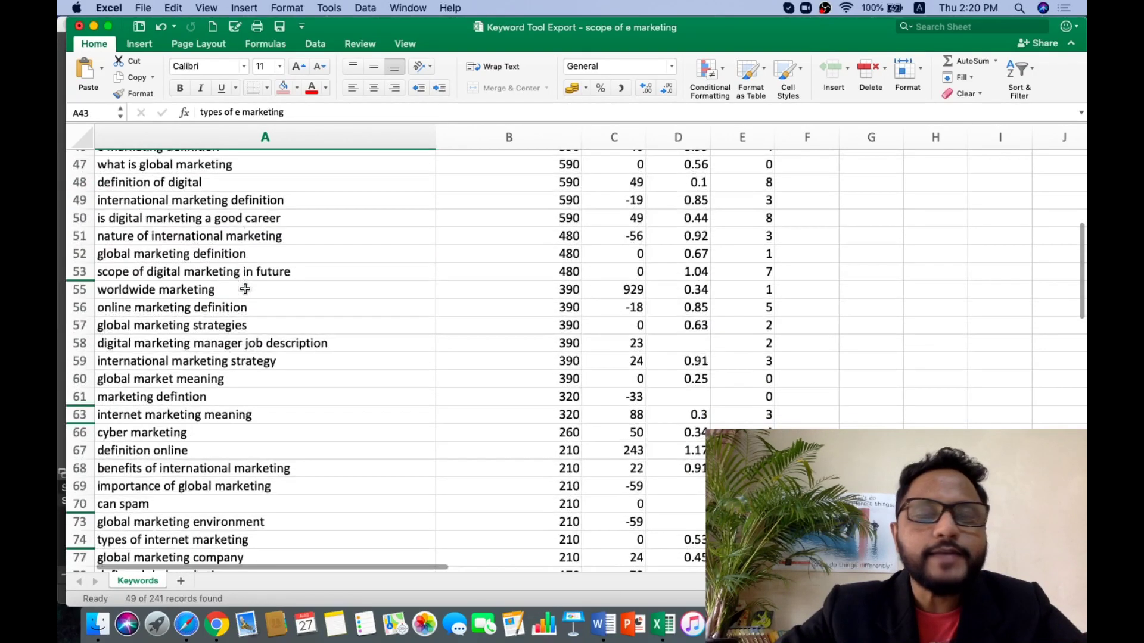
pyautogui.scroll(5, 245, 288)
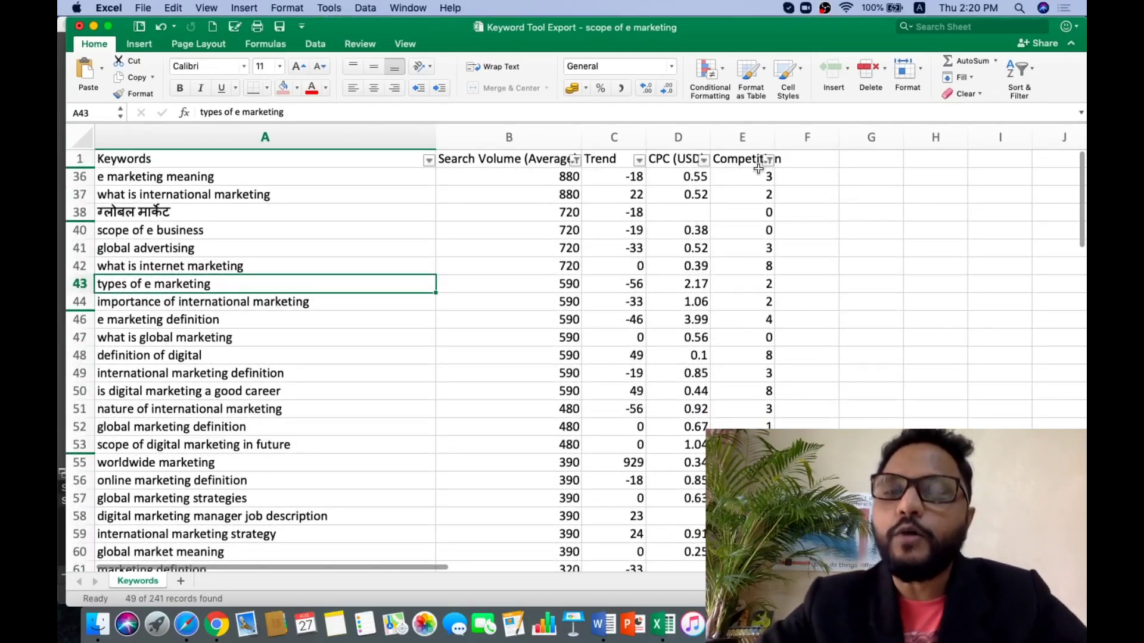
pyautogui.click(768, 174)
pyautogui.scroll(-4, 555, 427)
pyautogui.scroll(4, 560, 428)
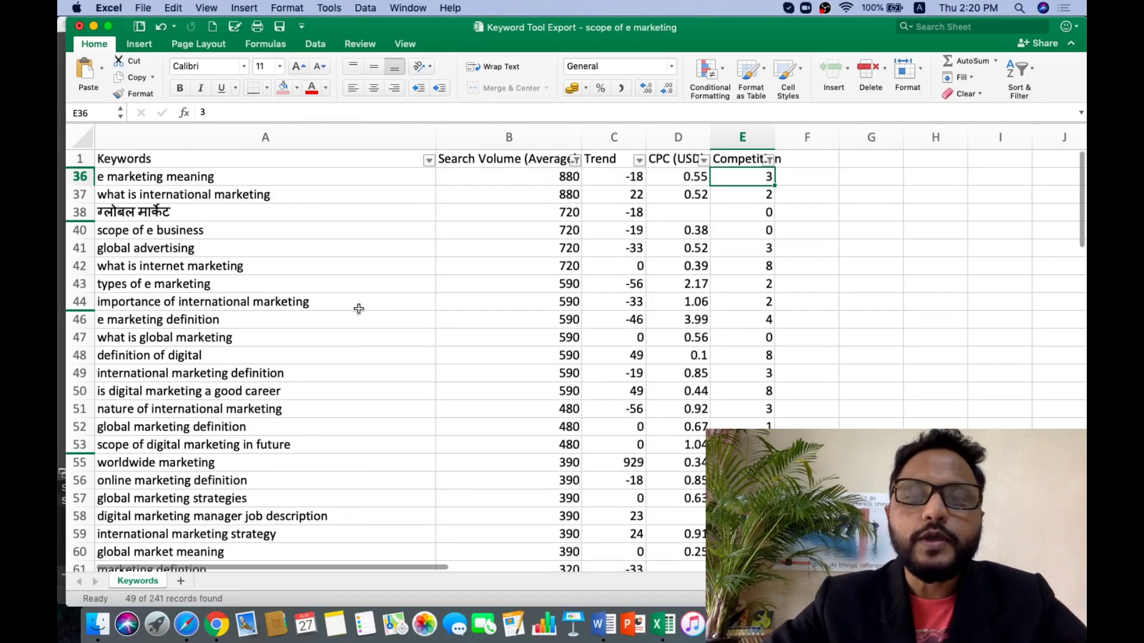
# Step through the first dozen filtered keywords, starting from "e marketing meaning", and return to it
pyautogui.click(206, 179)
pyautogui.press('Down')
pyautogui.press('Down')
pyautogui.press('Down')
pyautogui.press('Down')
pyautogui.press('Down')
pyautogui.press('Down')
pyautogui.press('Down')
pyautogui.press('Down')
pyautogui.press('Down')
pyautogui.press('Down')
pyautogui.press('Down')
pyautogui.press('Up')
pyautogui.press('Up')
pyautogui.press('Up')
pyautogui.press('Up')
pyautogui.press('Up')
pyautogui.press('Up')
pyautogui.press('Up')
pyautogui.press('Up')
pyautogui.press('Up')
pyautogui.press('Up')
pyautogui.press('Up')
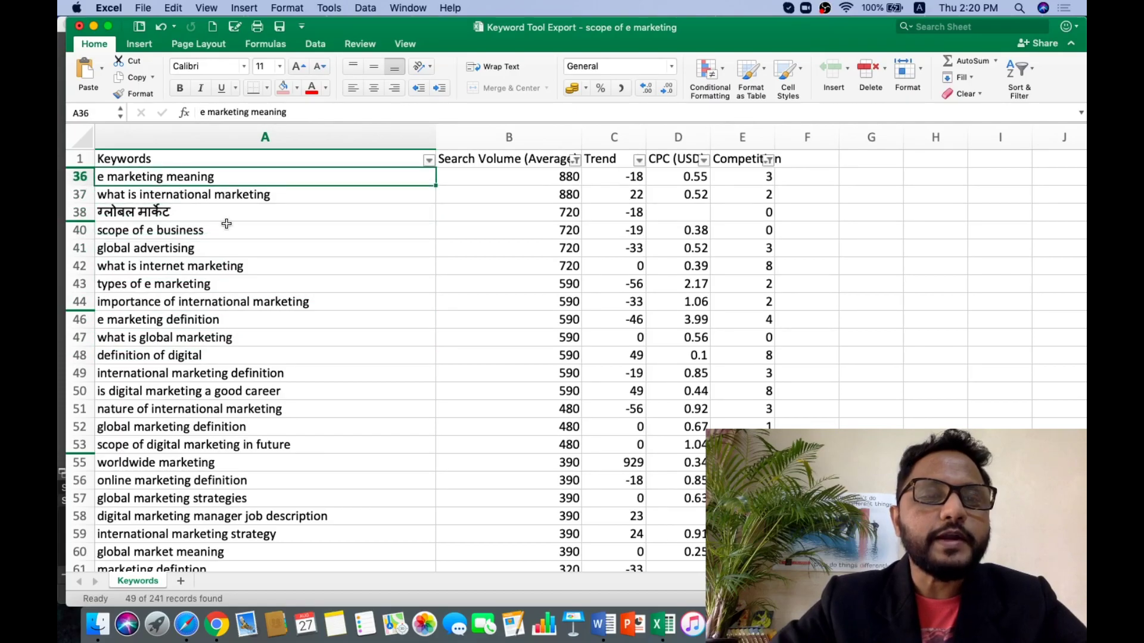
# Examine the filtered keywords down to the end of the list and select "definition of digital"
pyautogui.scroll(-5, 200, 306)
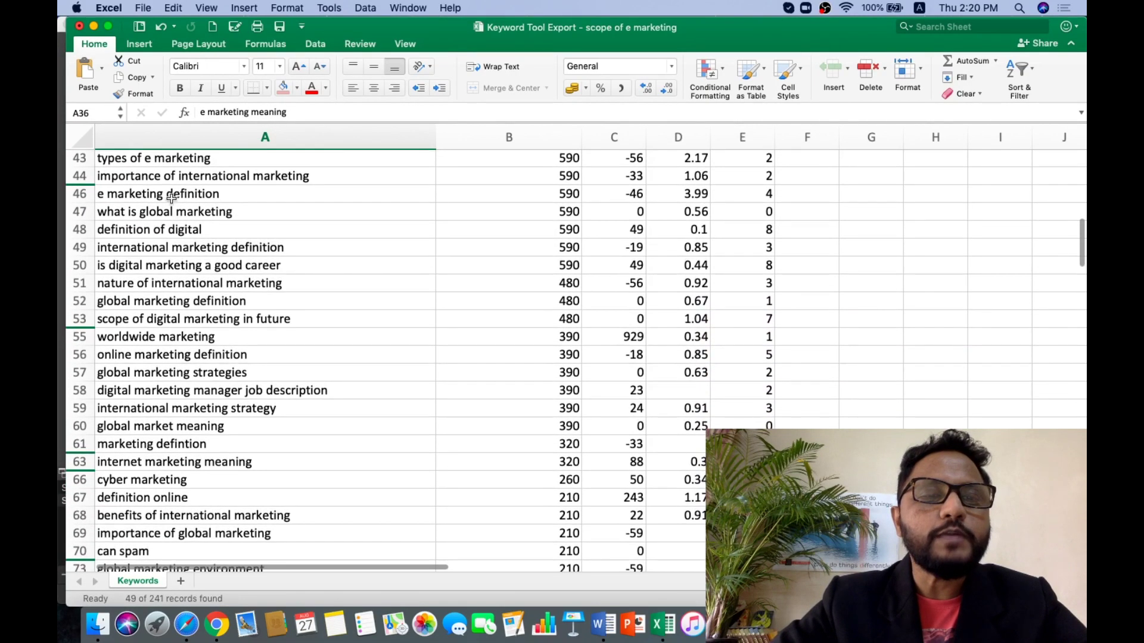
pyautogui.scroll(-5, 143, 347)
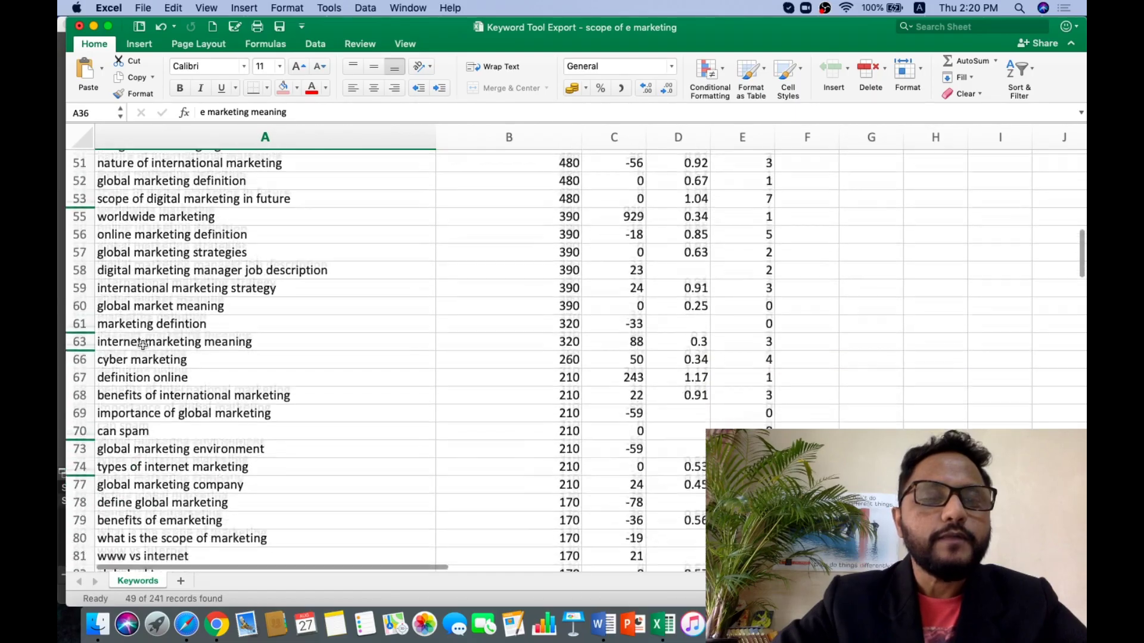
pyautogui.scroll(-8, 143, 346)
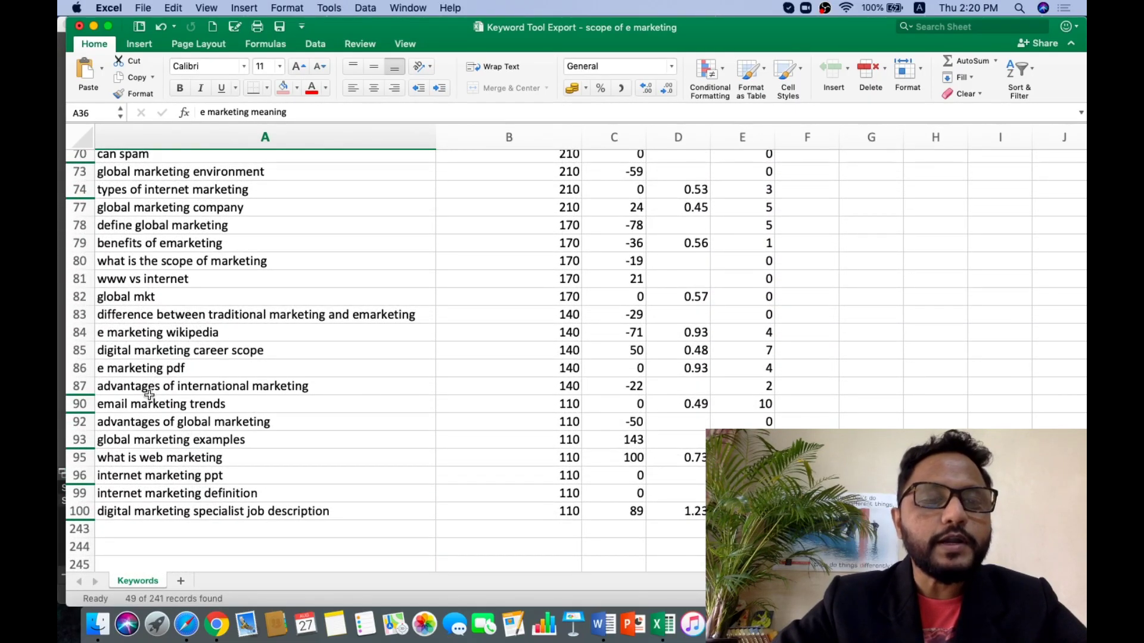
pyautogui.scroll(-2, 154, 444)
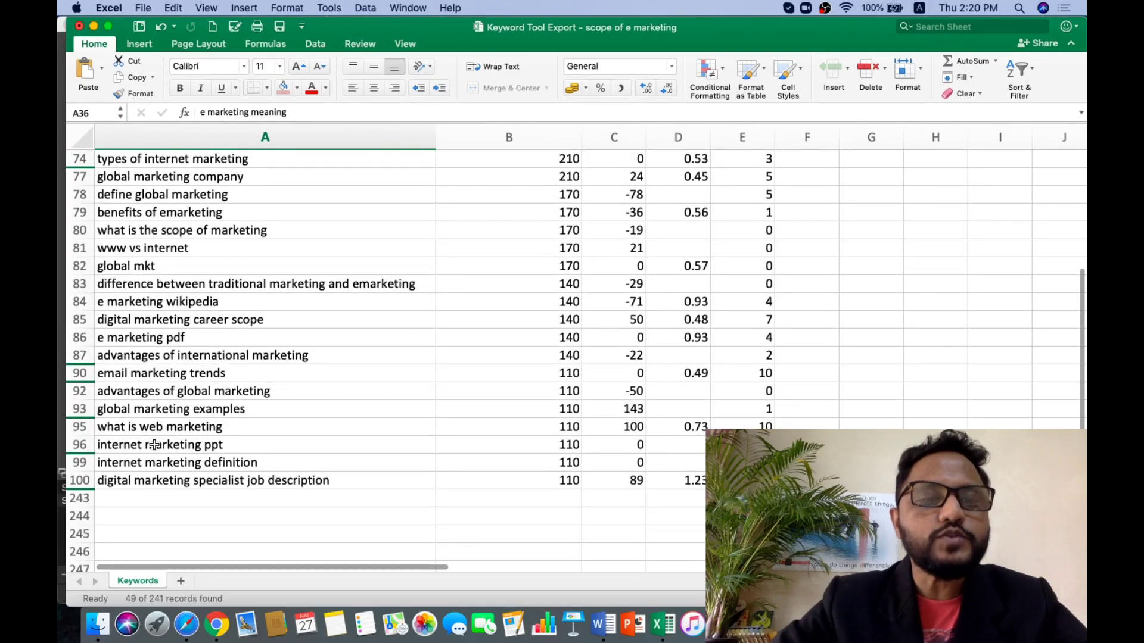
pyautogui.scroll(-1, 154, 444)
pyautogui.scroll(8, 154, 443)
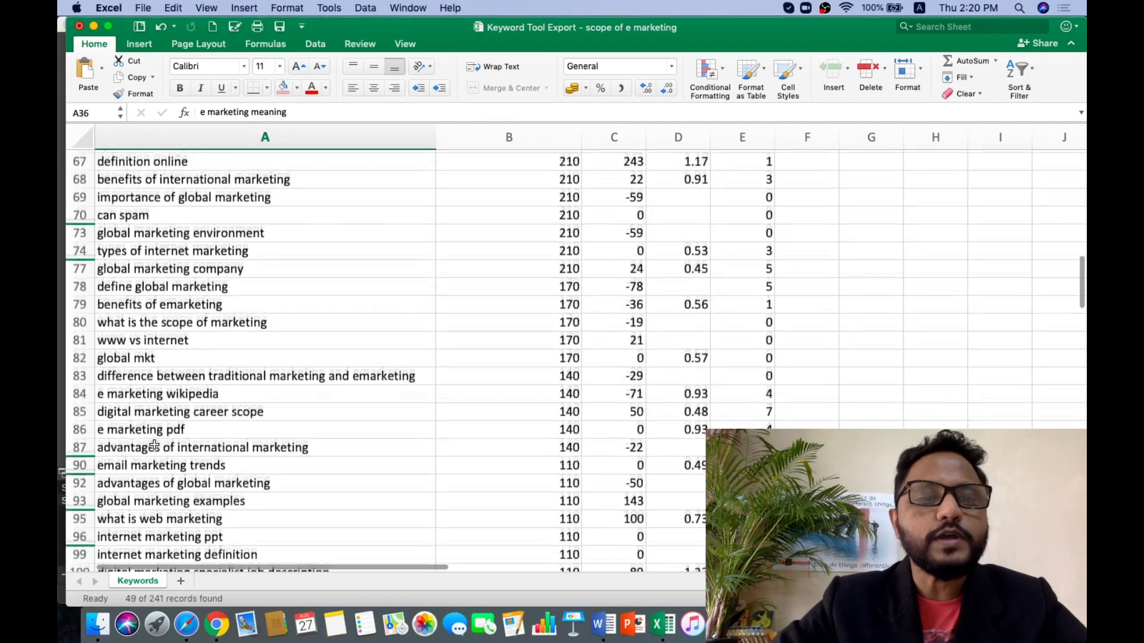
pyautogui.scroll(10, 155, 443)
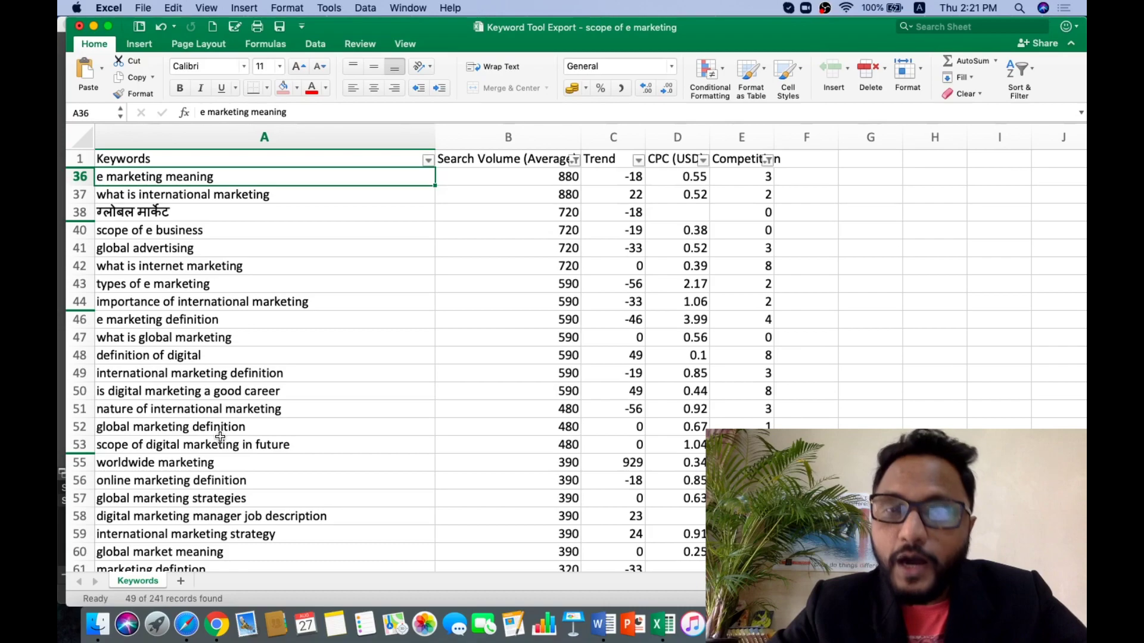
pyautogui.click(201, 348)
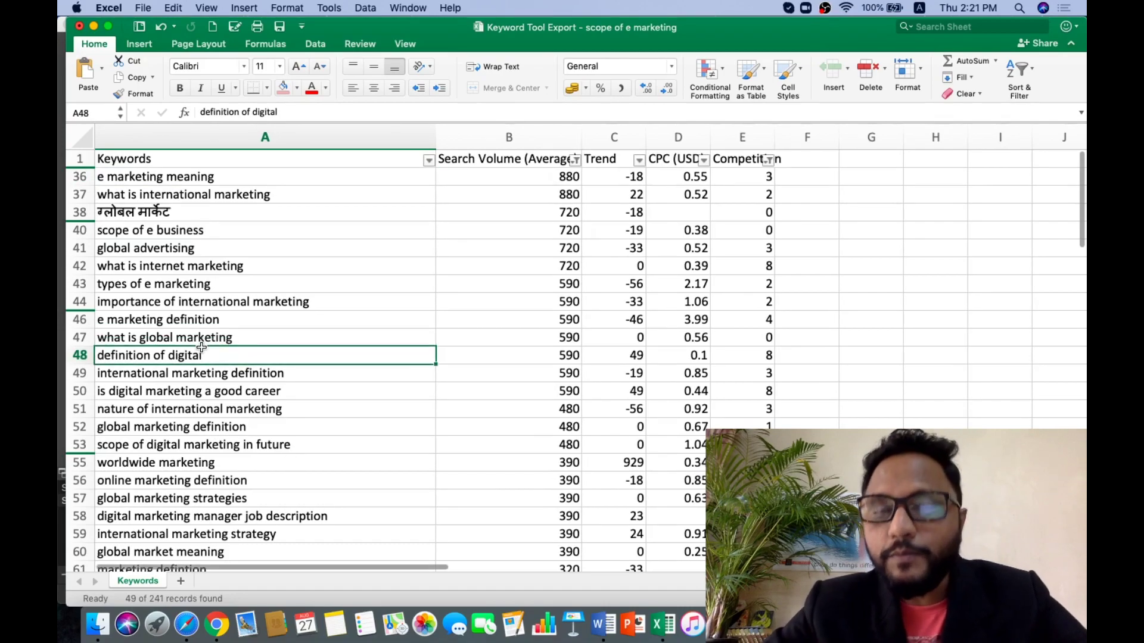